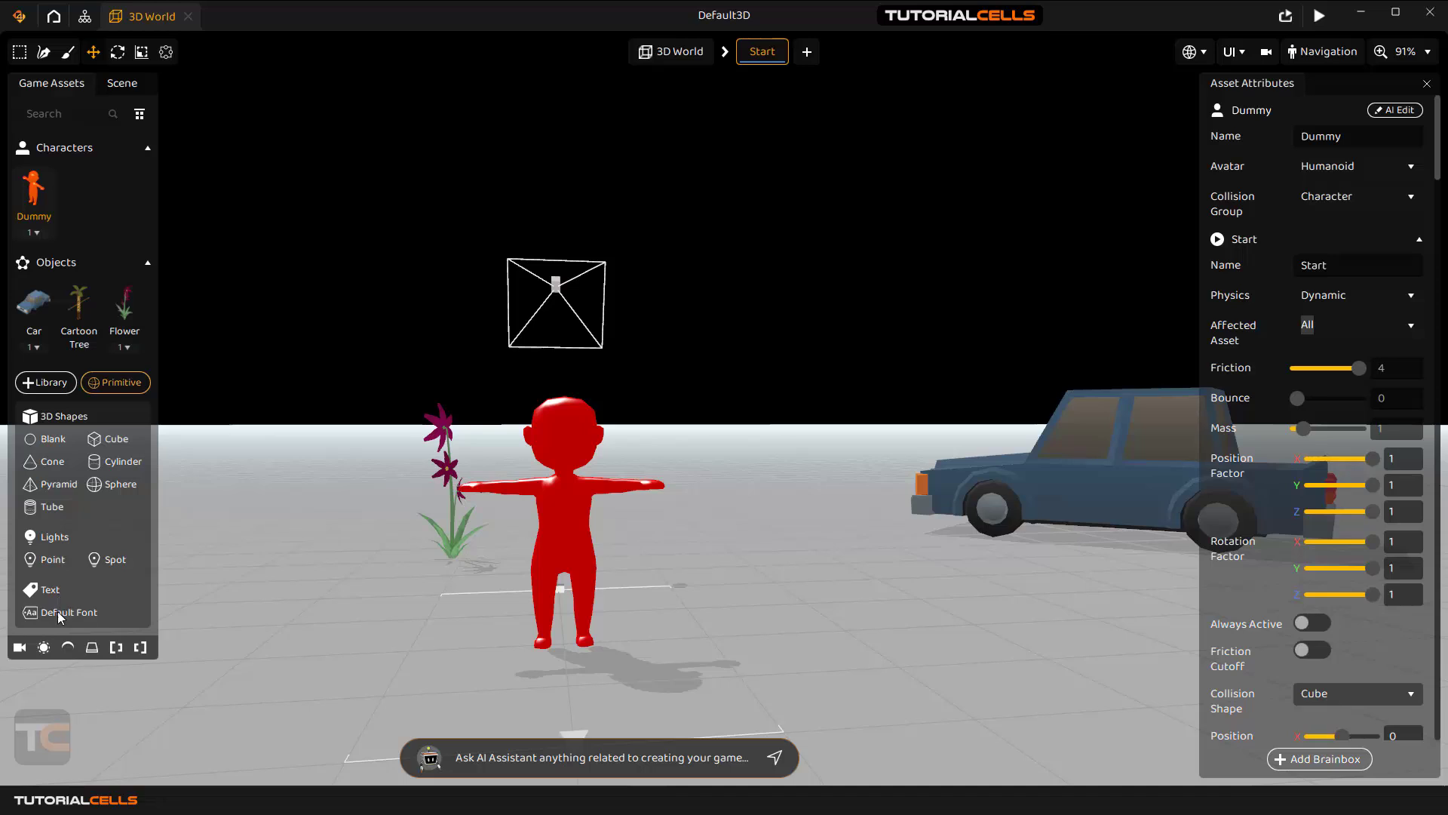
- Place a Default Font text object on the ground beside the dummy and raise it to a Y position of about 1.48
left_click_drag(55, 610, 301, 613)
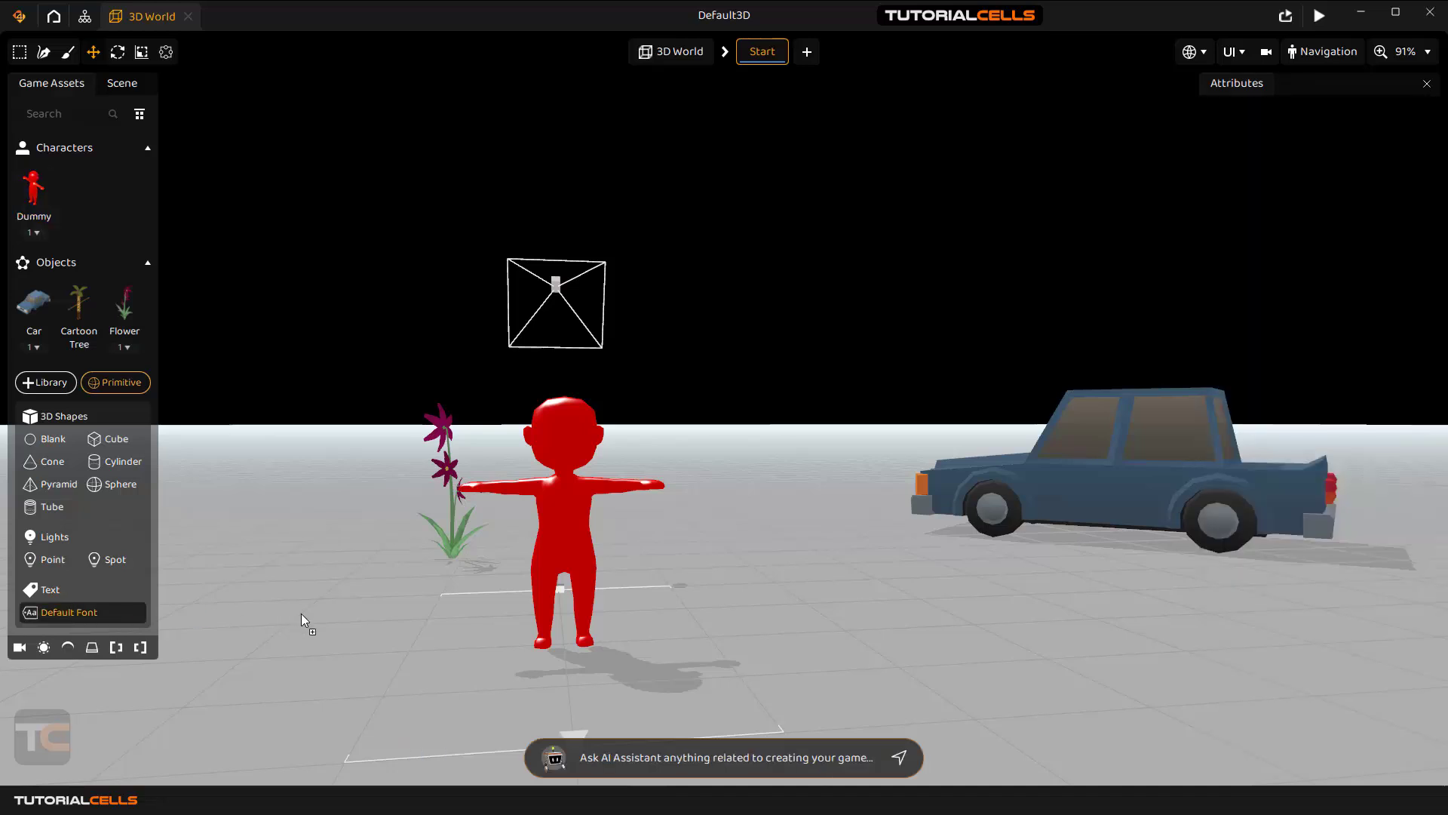
left_click_drag(433, 636, 441, 639)
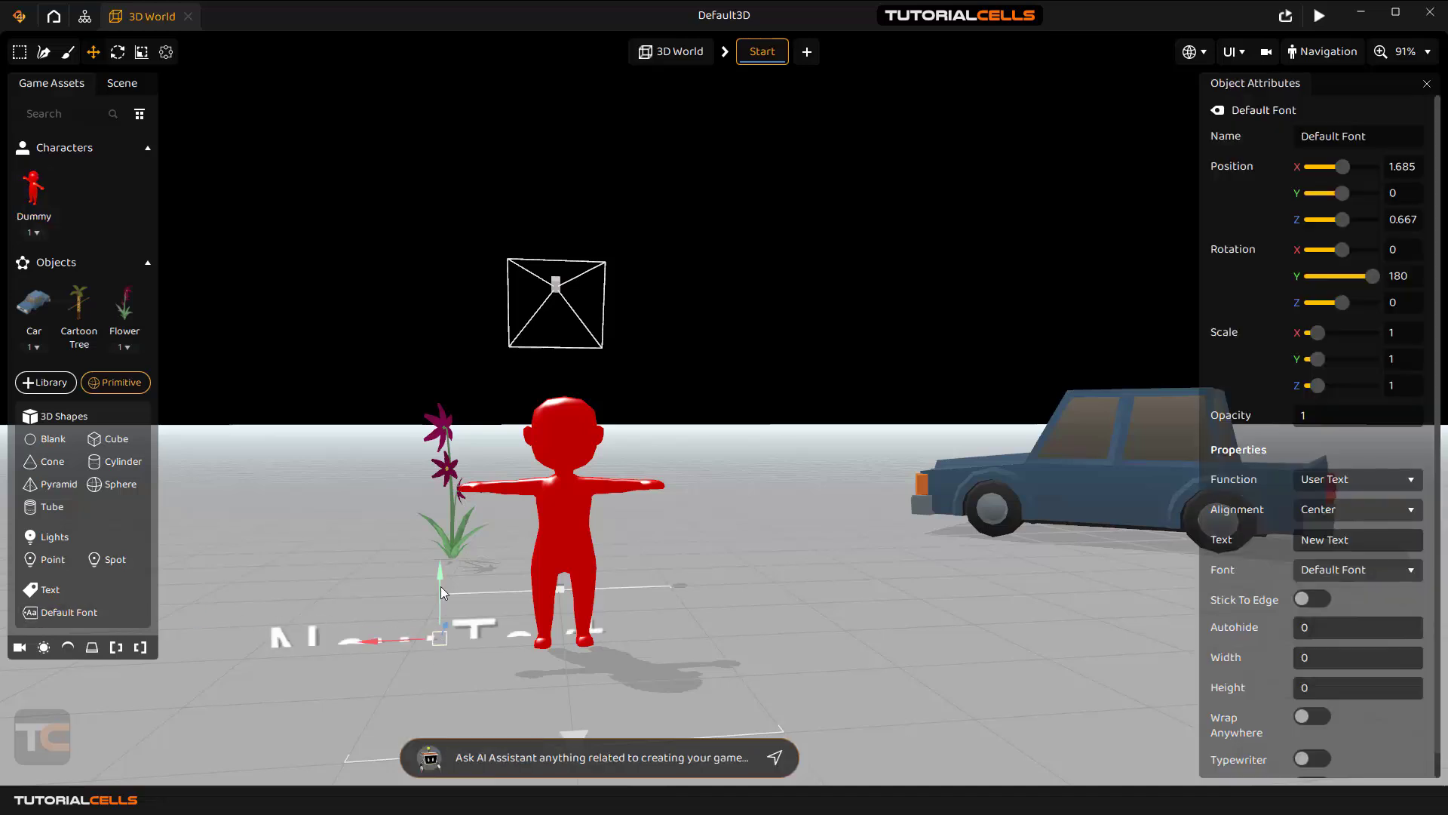
left_click_drag(440, 586, 454, 480)
scroll(448, 507, "down", 2)
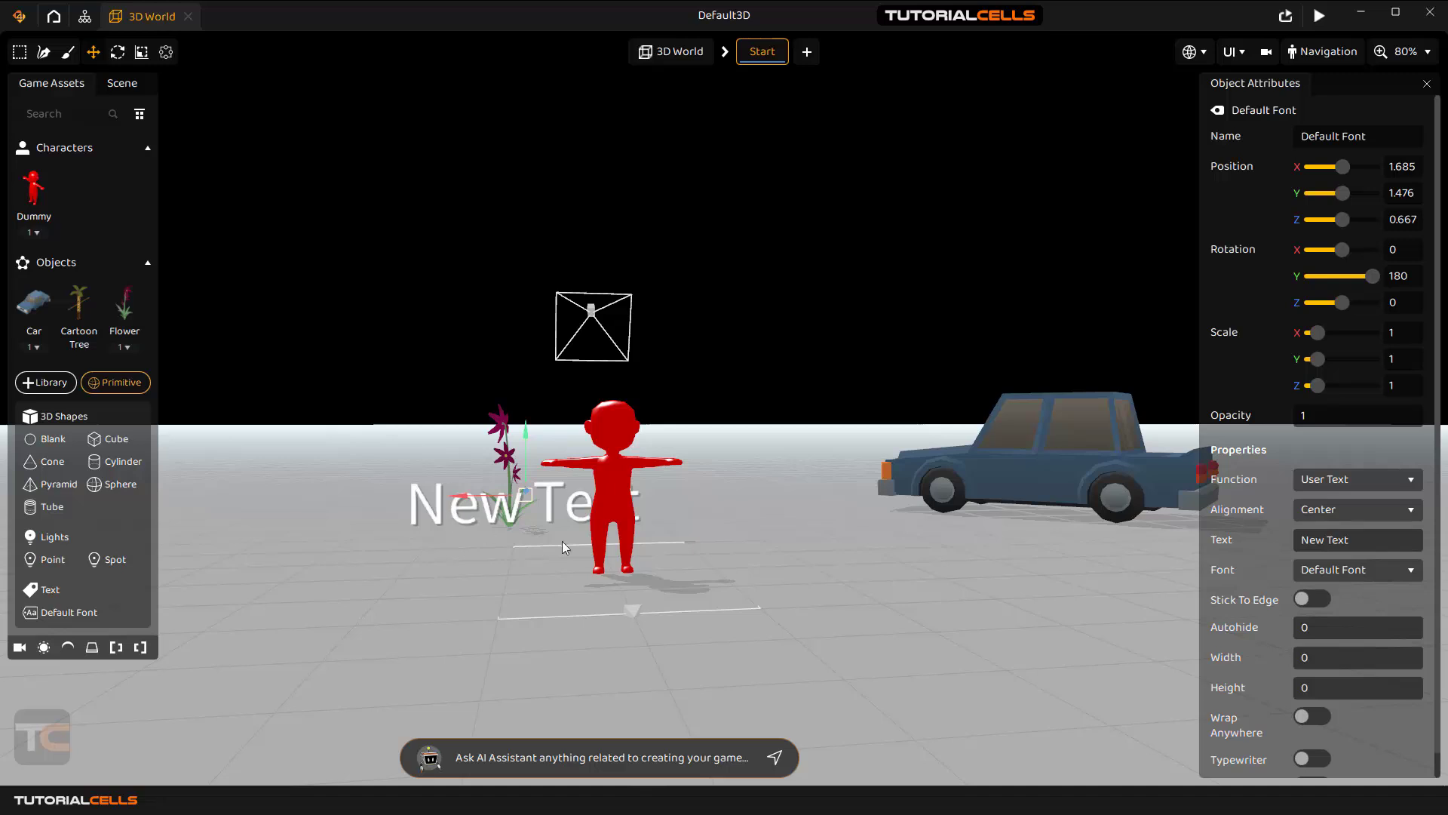
scroll(558, 532, "up", 2)
scroll(491, 528, "down", 2)
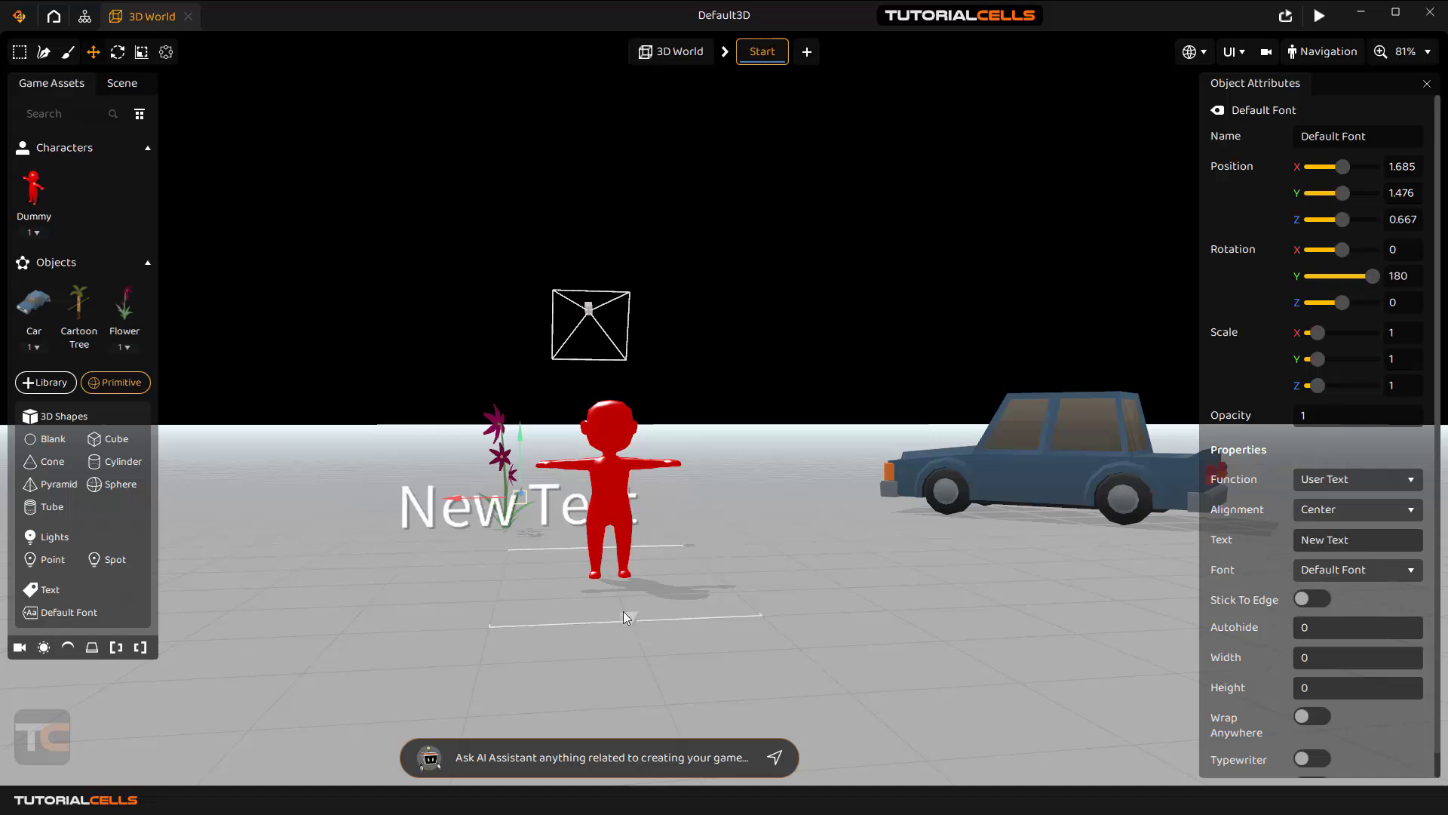
mouse_move(529, 556)
right_mouse_down()
mouse_move(844, 556)
mouse_move(981, 521)
mouse_move(766, 514)
mouse_move(758, 556)
mouse_move(407, 556)
mouse_move(513, 528)
mouse_move(531, 557)
right_mouse_up()
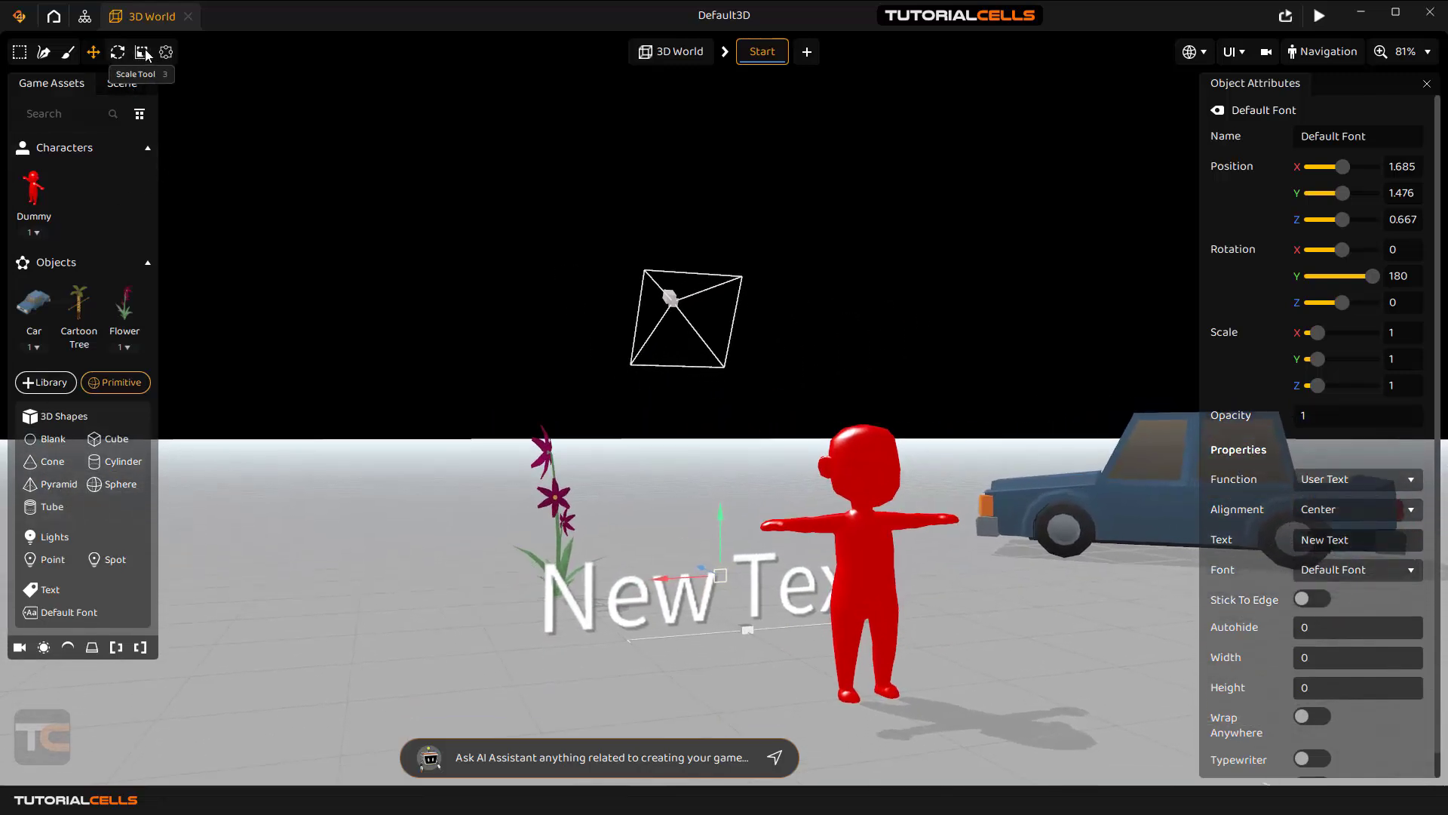
- Rotate the text about its vertical axis to a Y rotation of about 37.5 so it faces forward beside the dummy
left_click(119, 52)
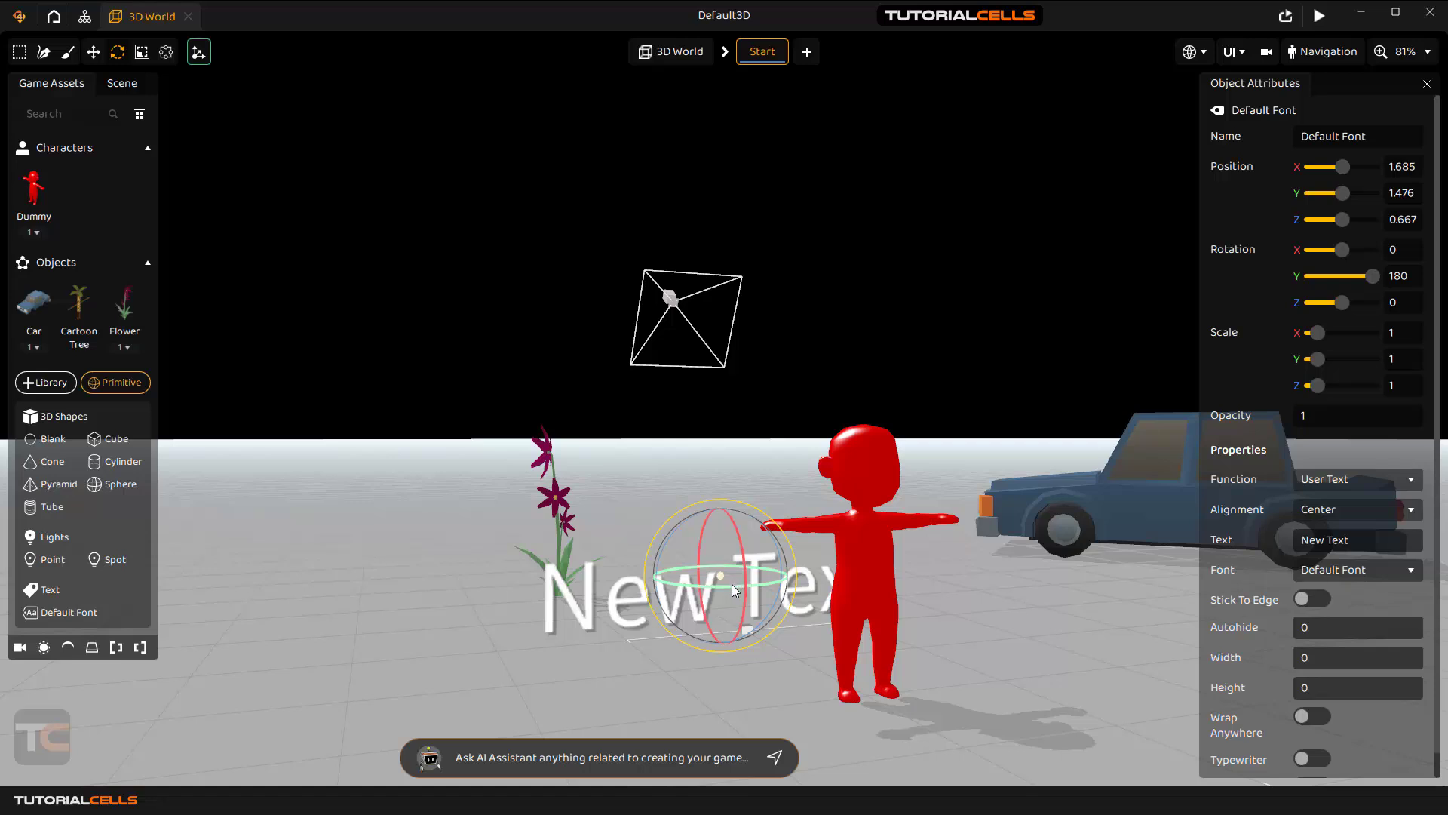
mouse_move(731, 592)
left_mouse_down()
mouse_move(696, 584)
mouse_move(732, 583)
left_mouse_up()
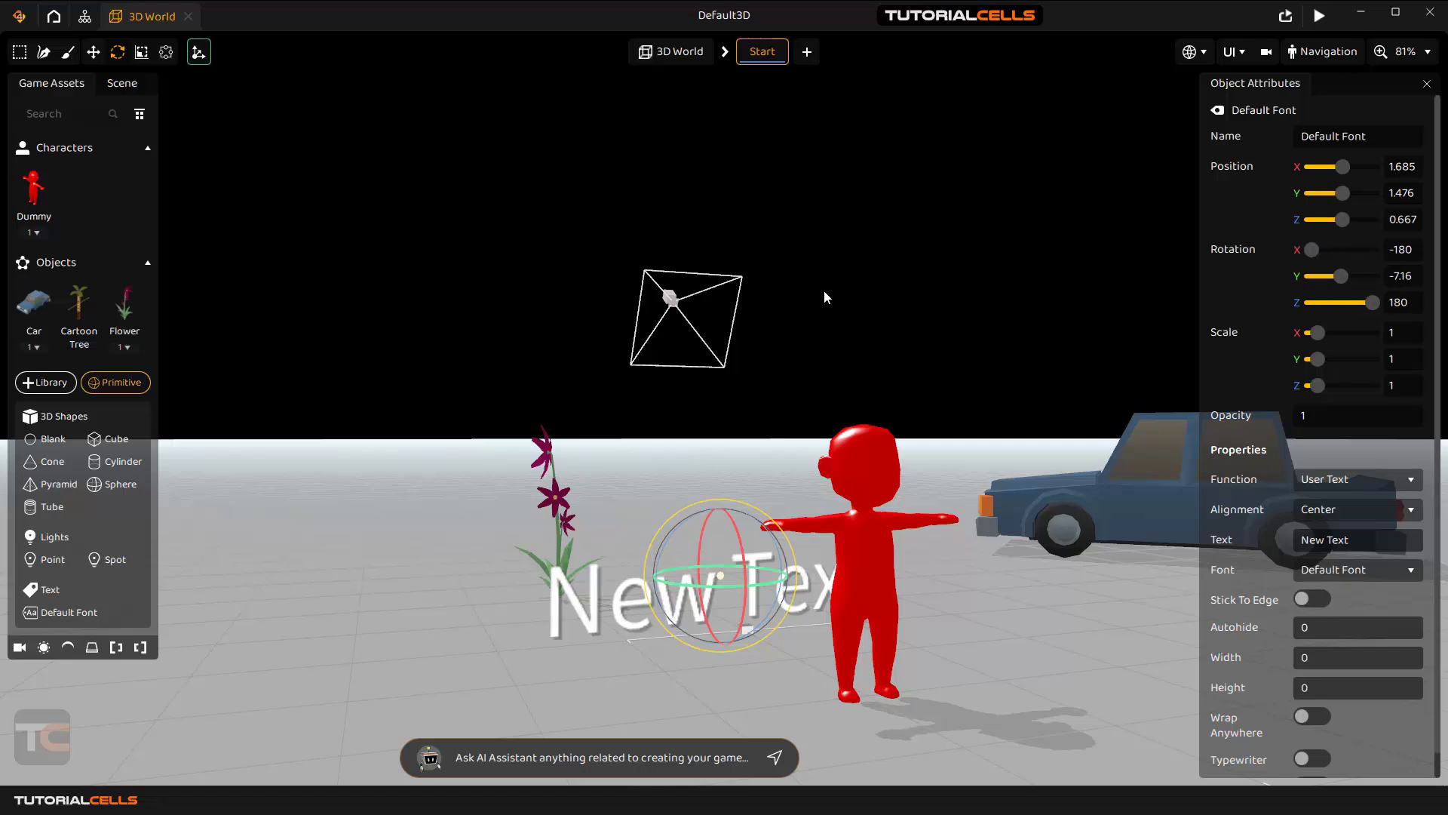
left_click(1267, 52)
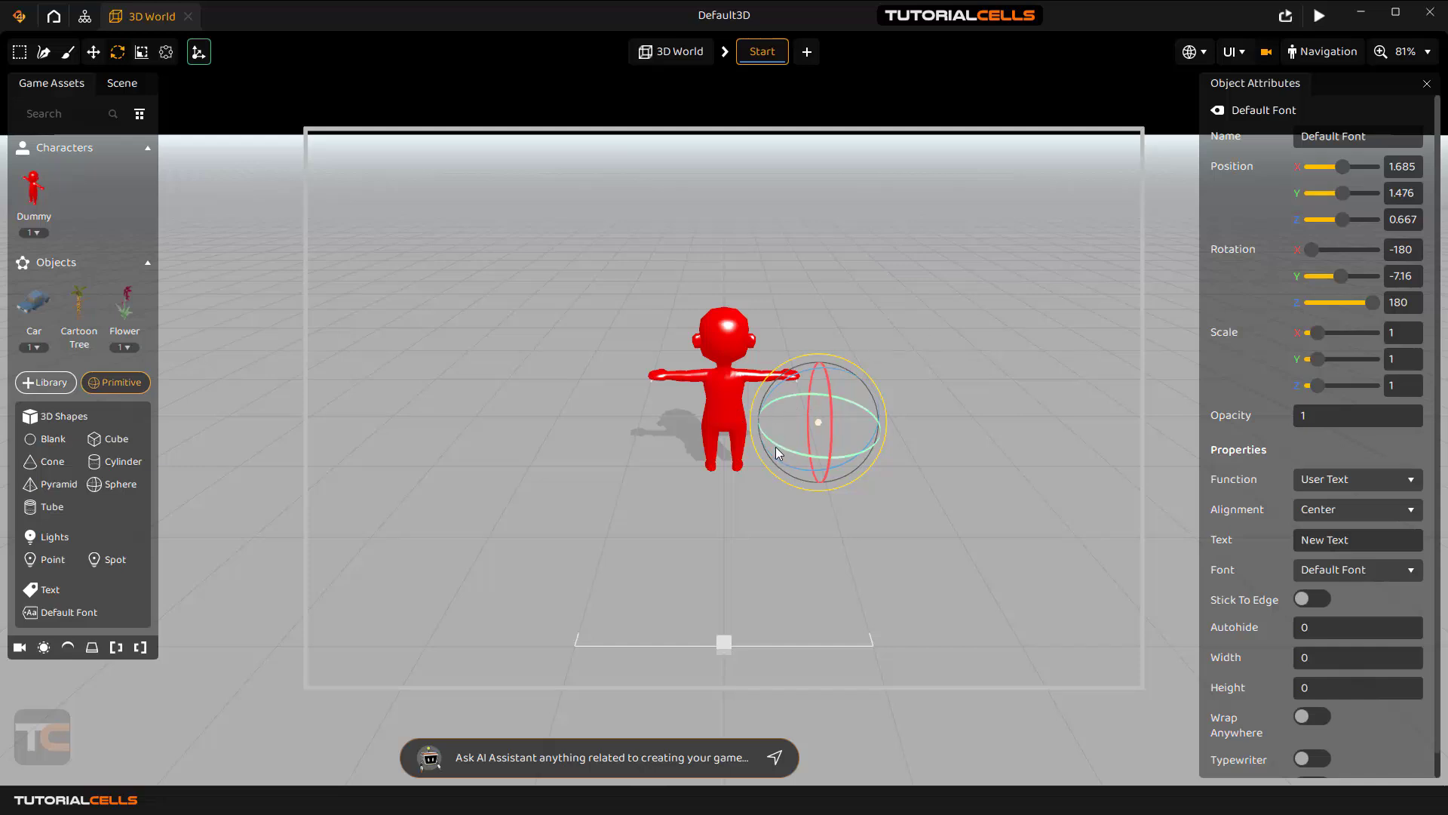
left_click_drag(777, 452, 758, 420)
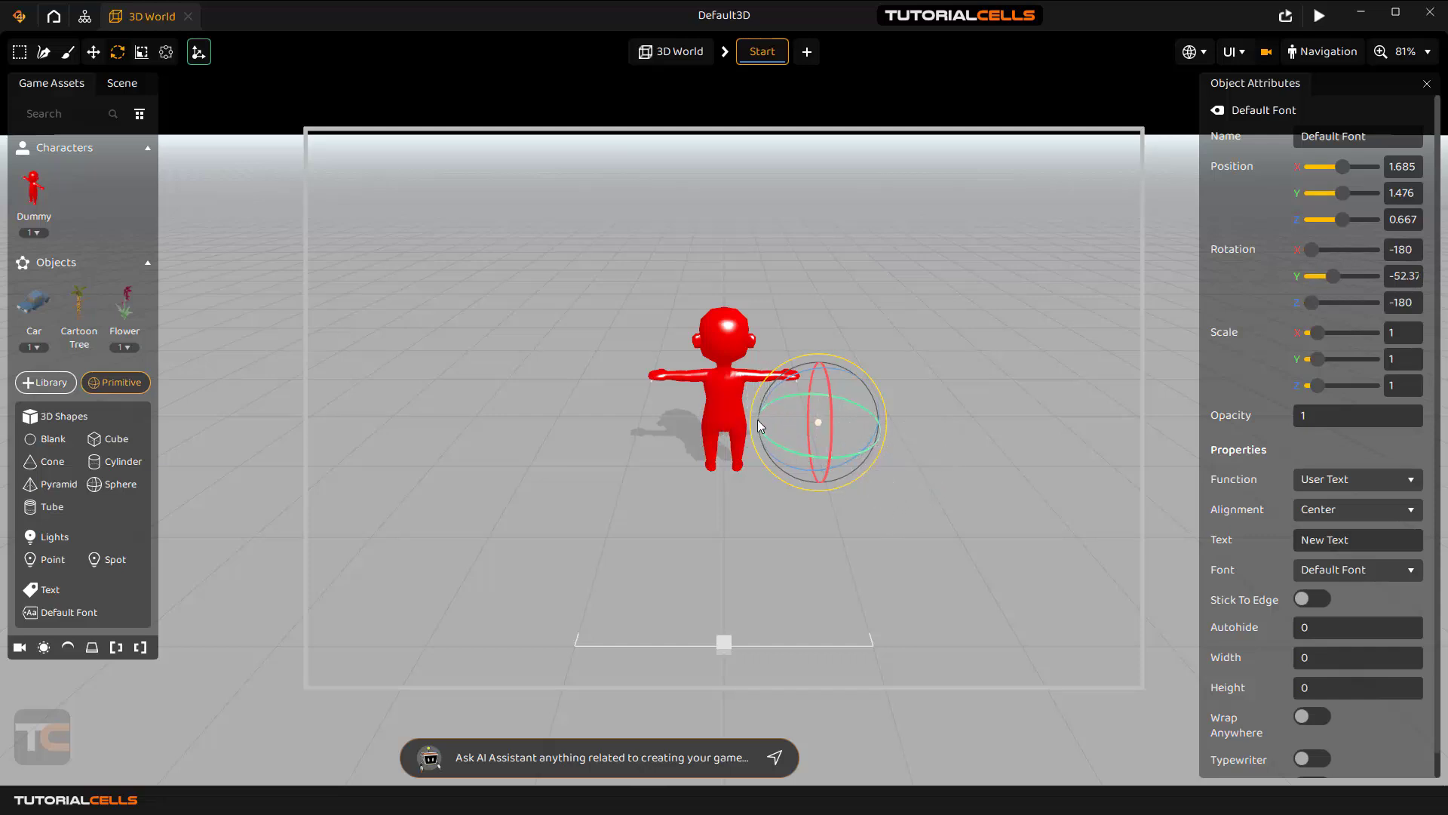
left_click(1266, 52)
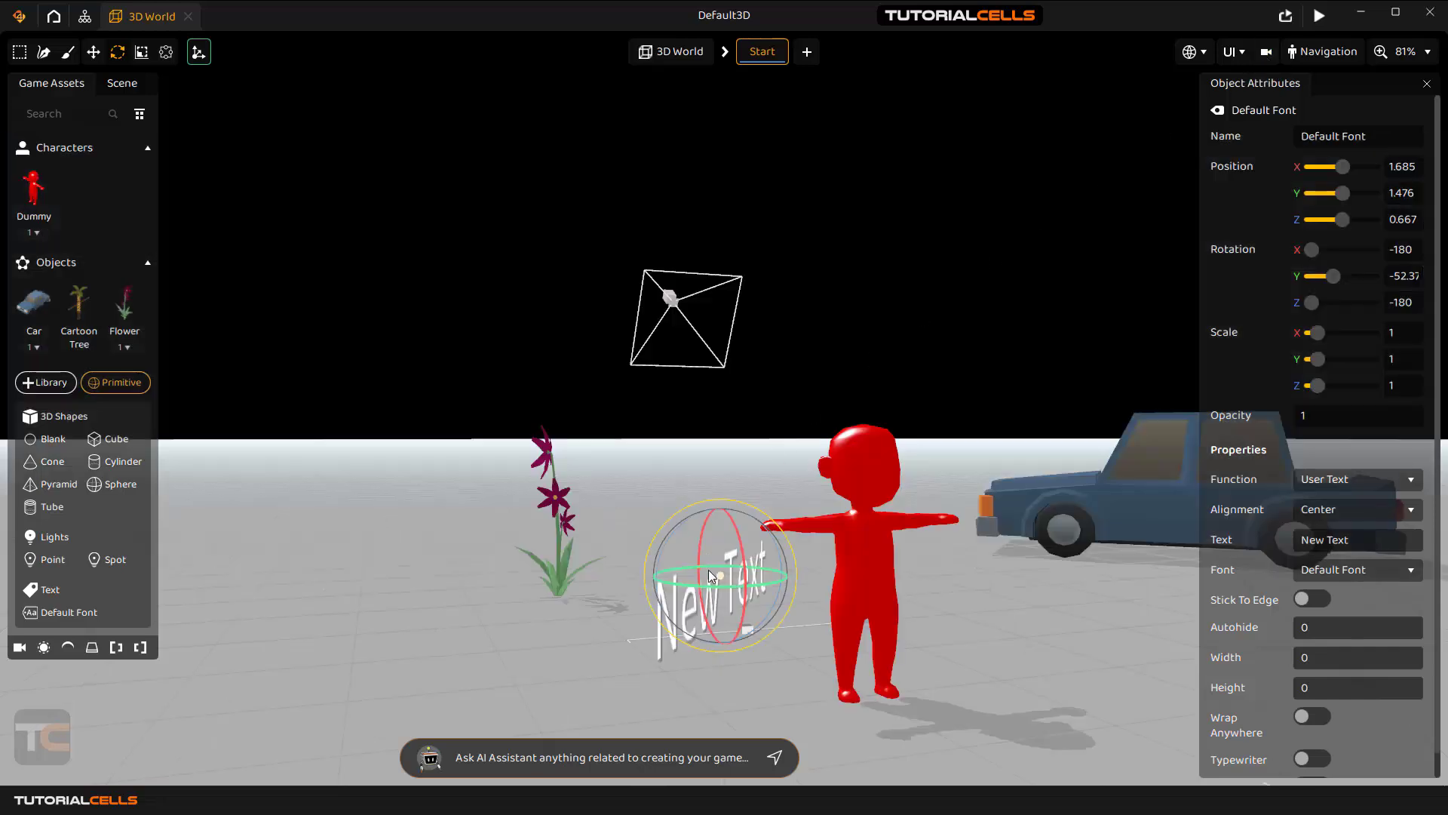
left_click_drag(709, 574, 716, 581)
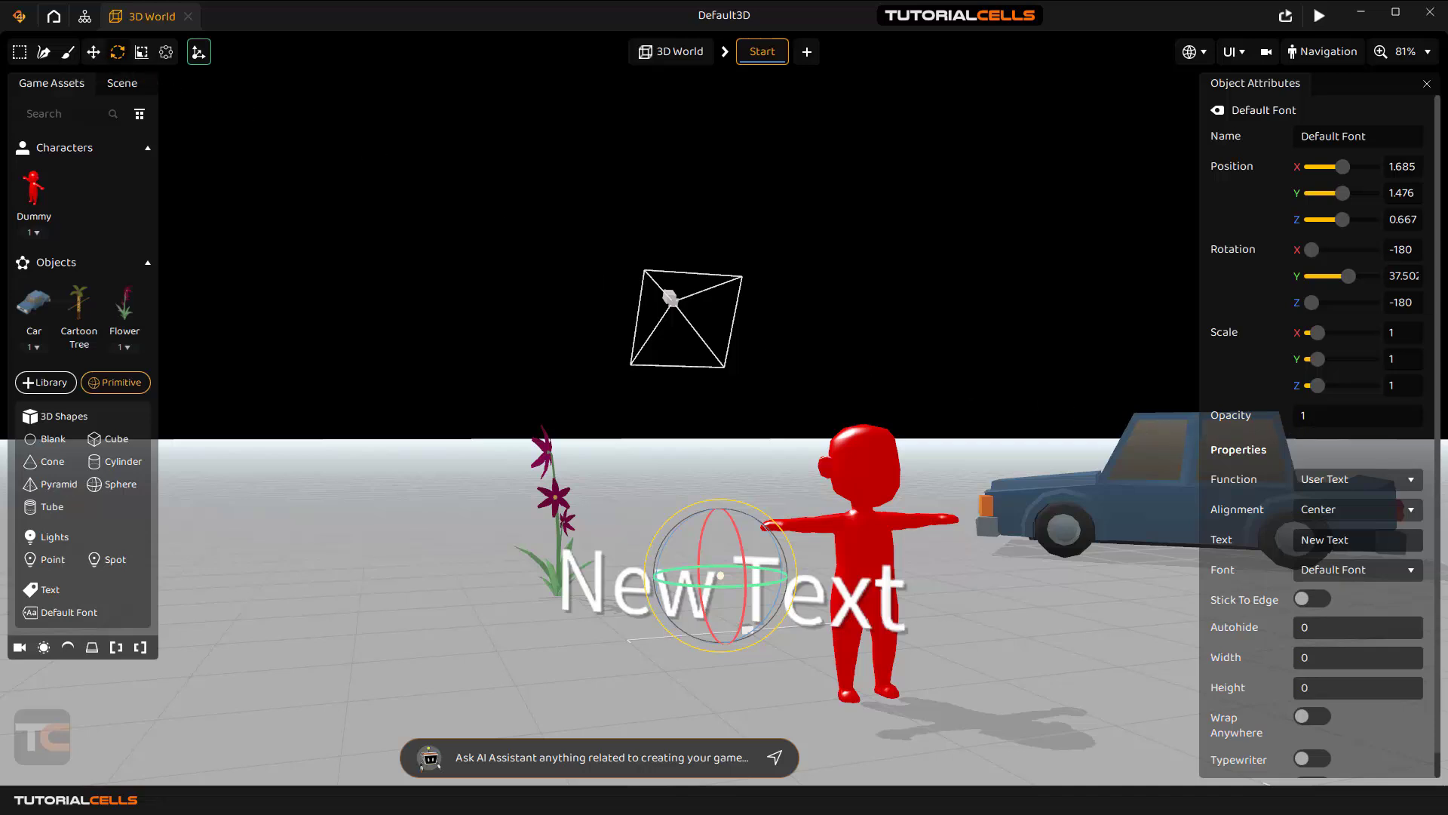
- Try an opacity of 0.5 on the text and restore it to 1
left_click(1281, 417)
key("Return")
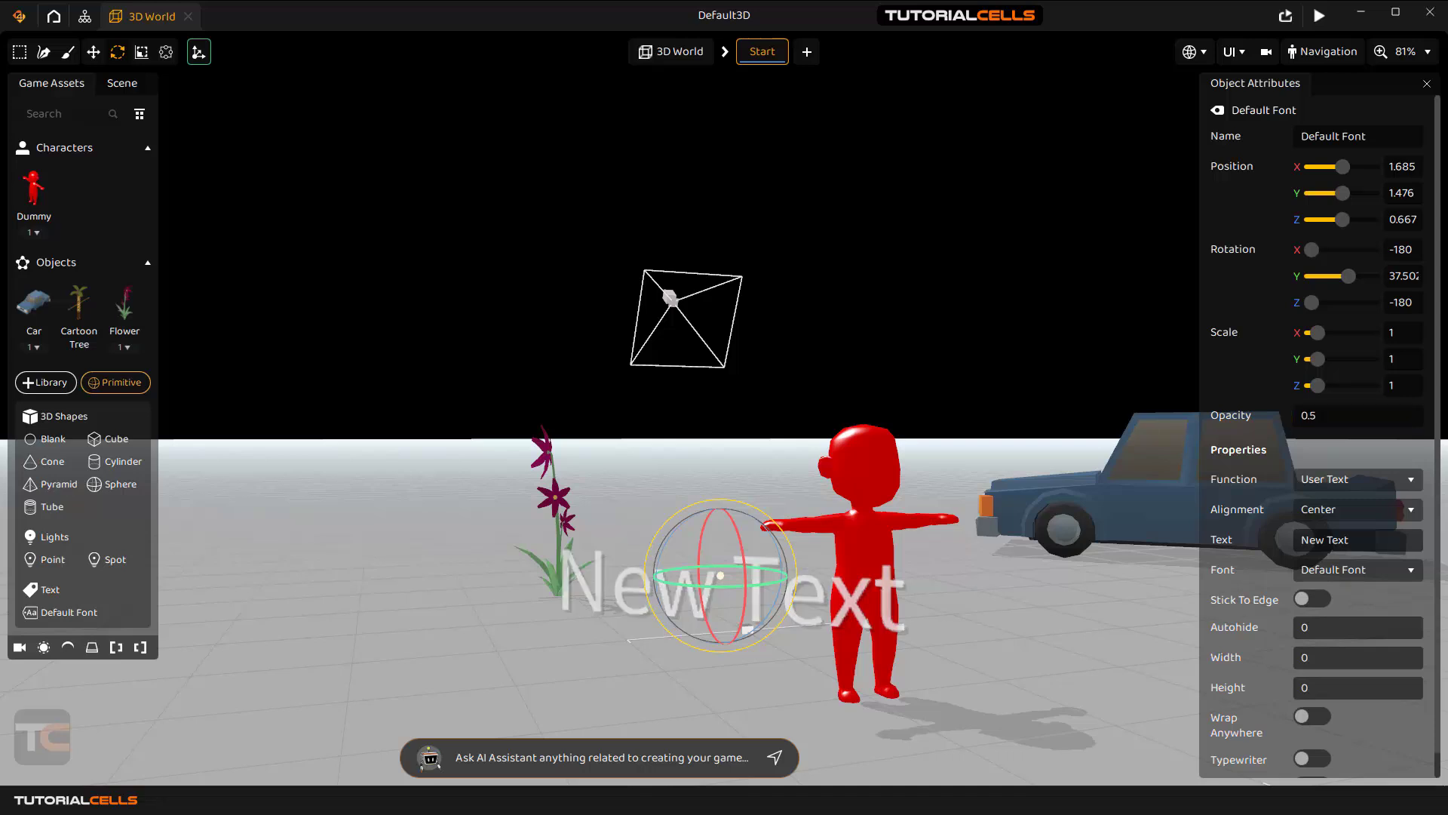
left_click_drag(1326, 417, 1253, 417)
type("1")
key("Return")
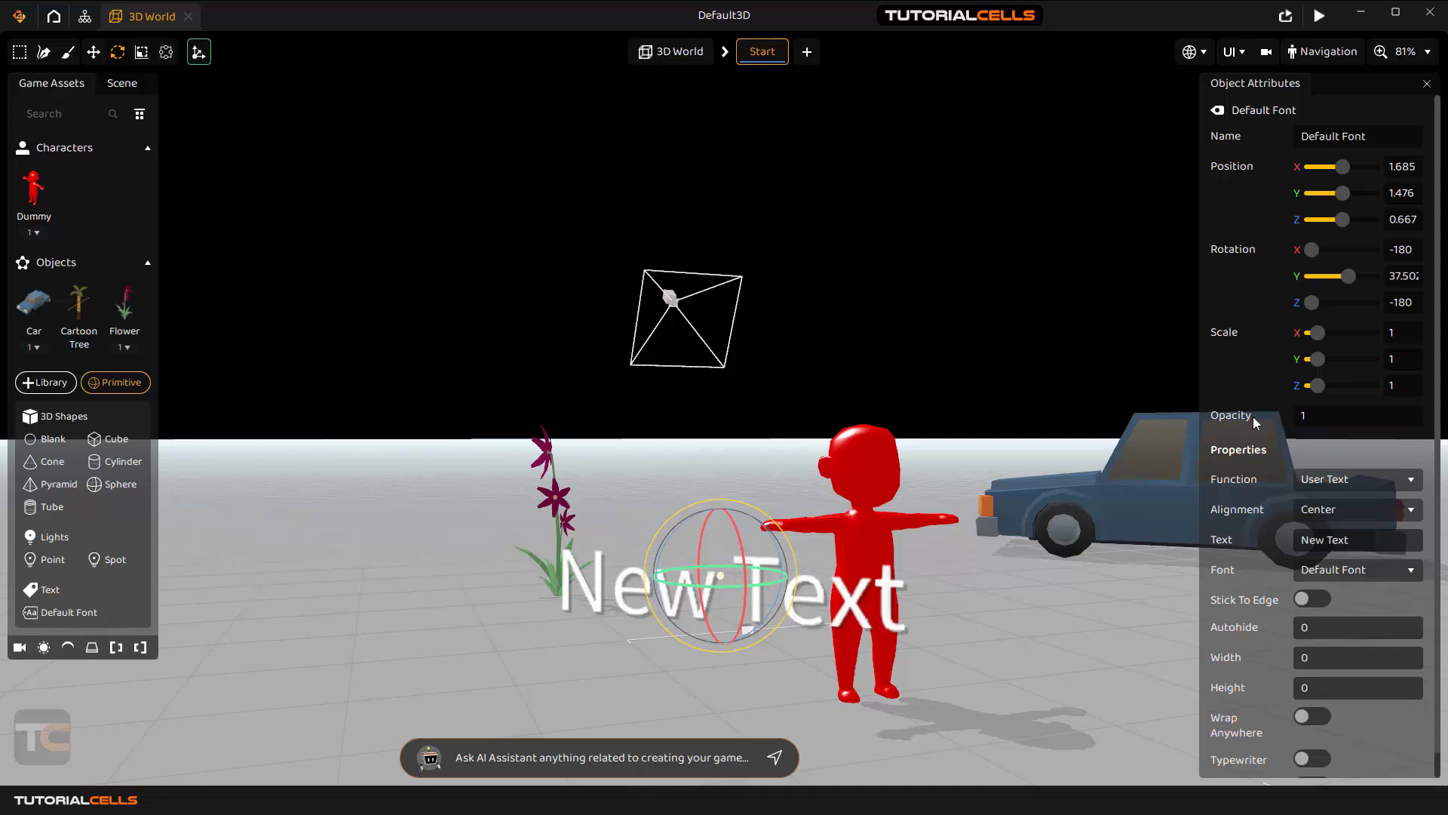
- Switch the text's function to Score and back to User Text
left_click(1323, 482)
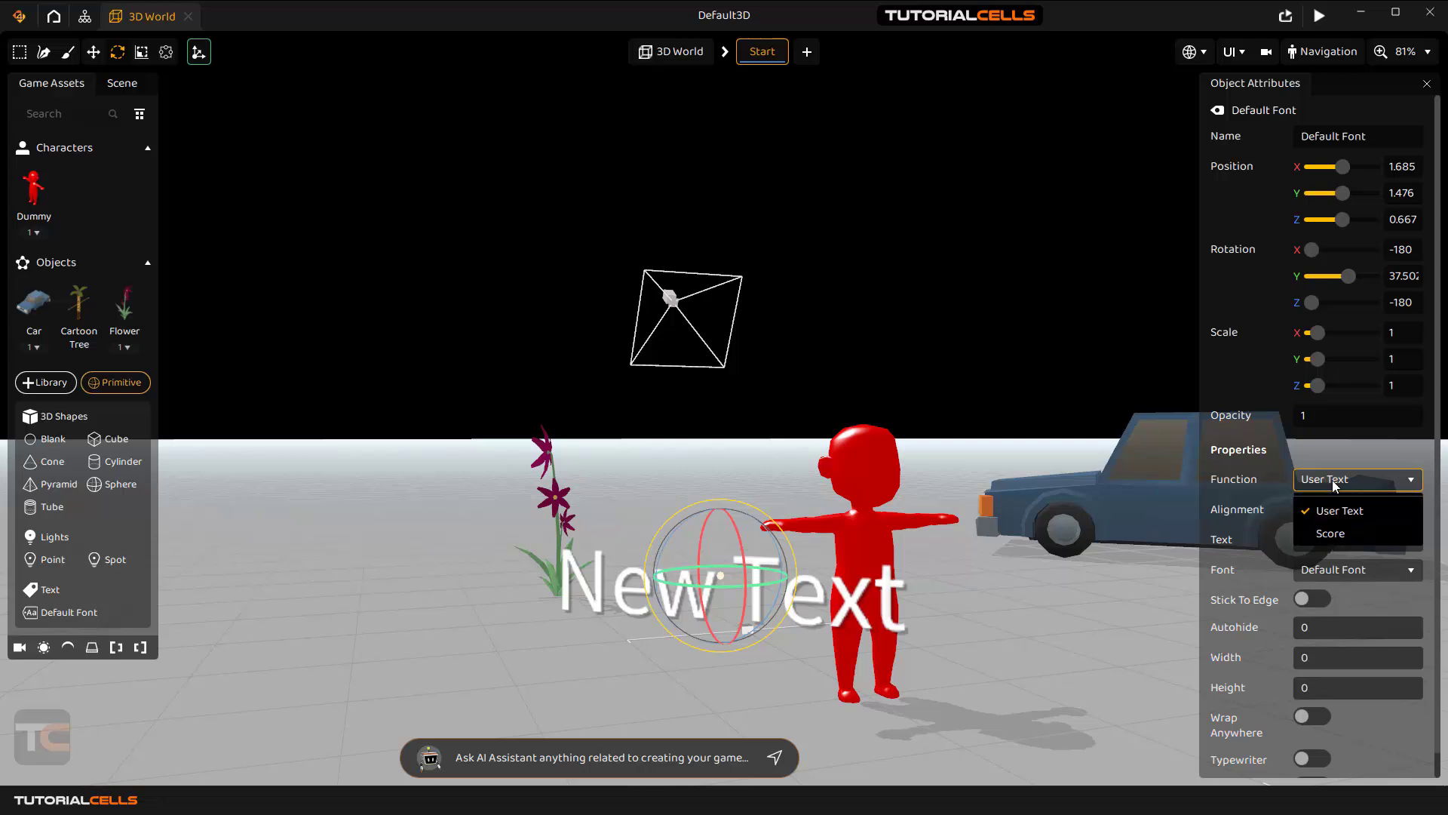
left_click(1331, 534)
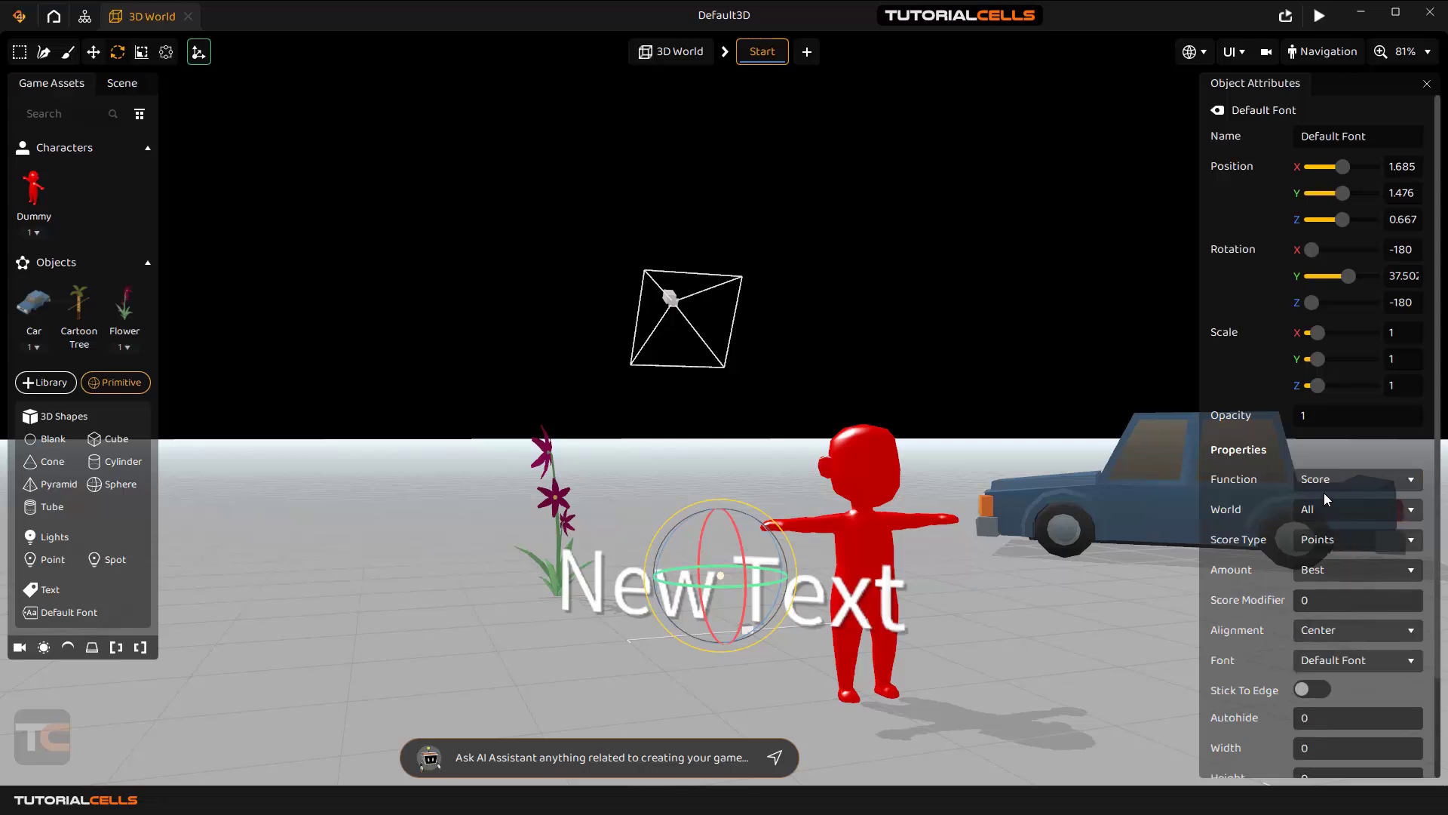
left_click(1333, 511)
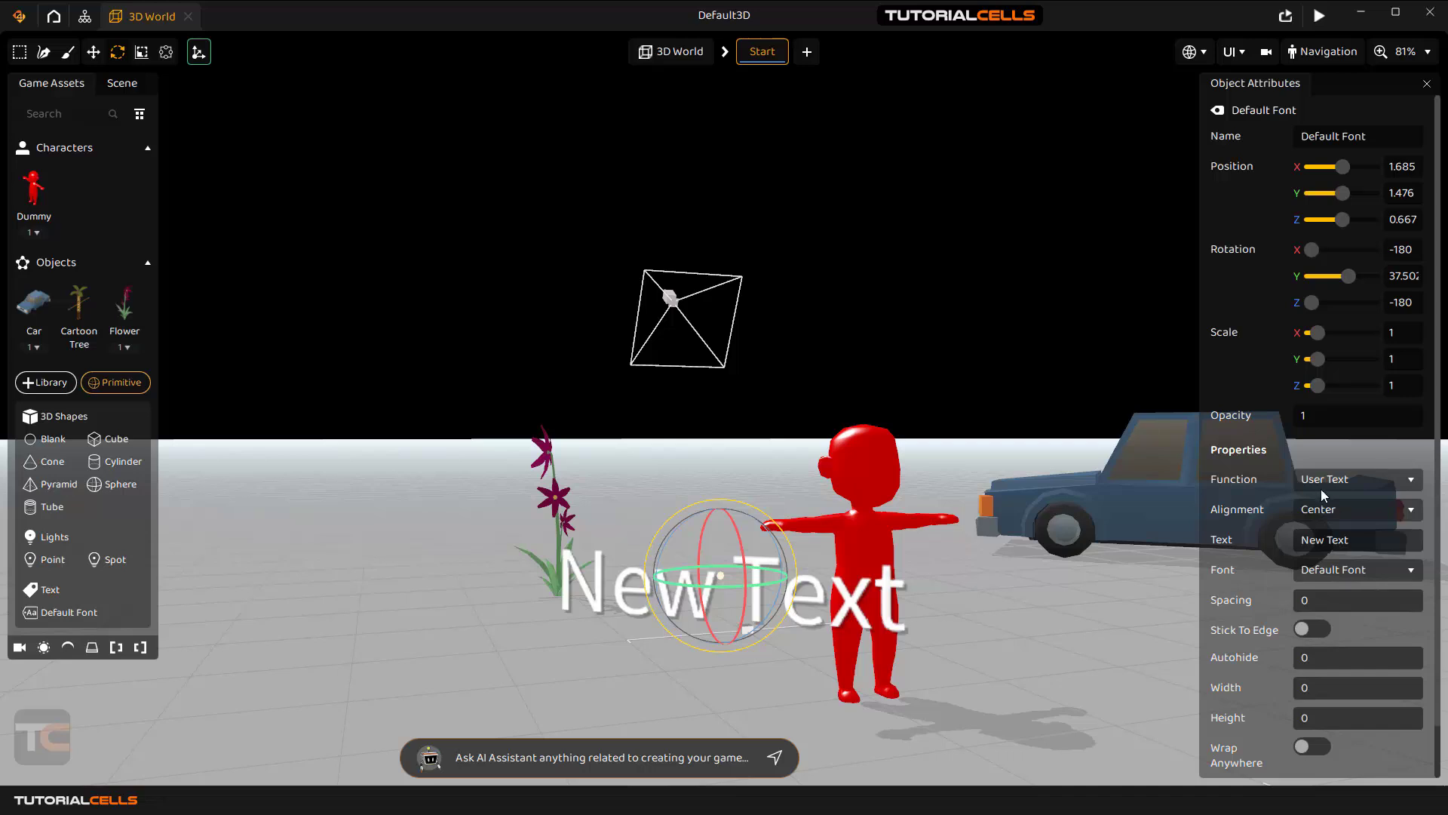
- Change the text object's wording to "tutorialcells"
left_click(1350, 540)
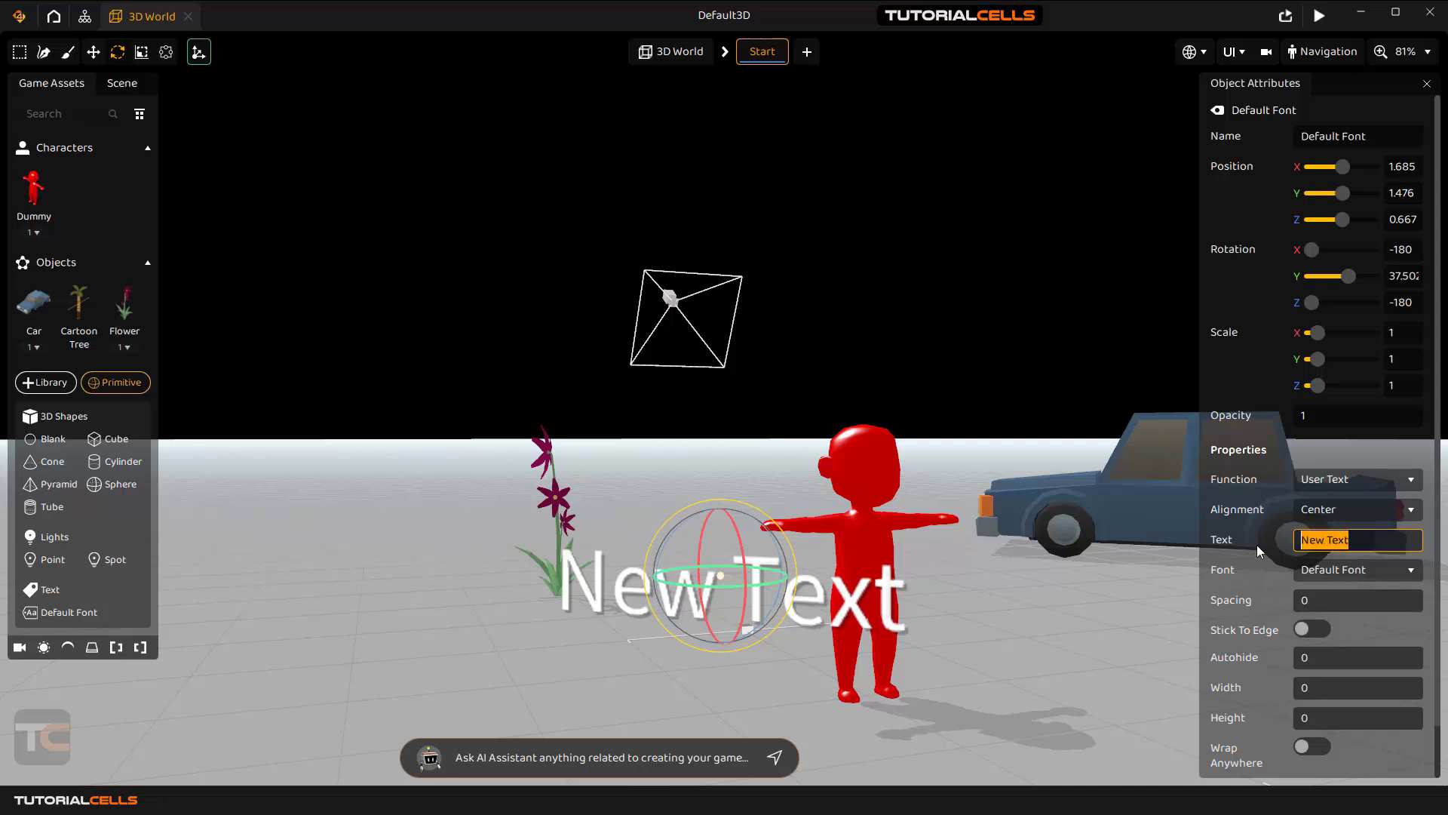
type("tutorialcells")
key("Return")
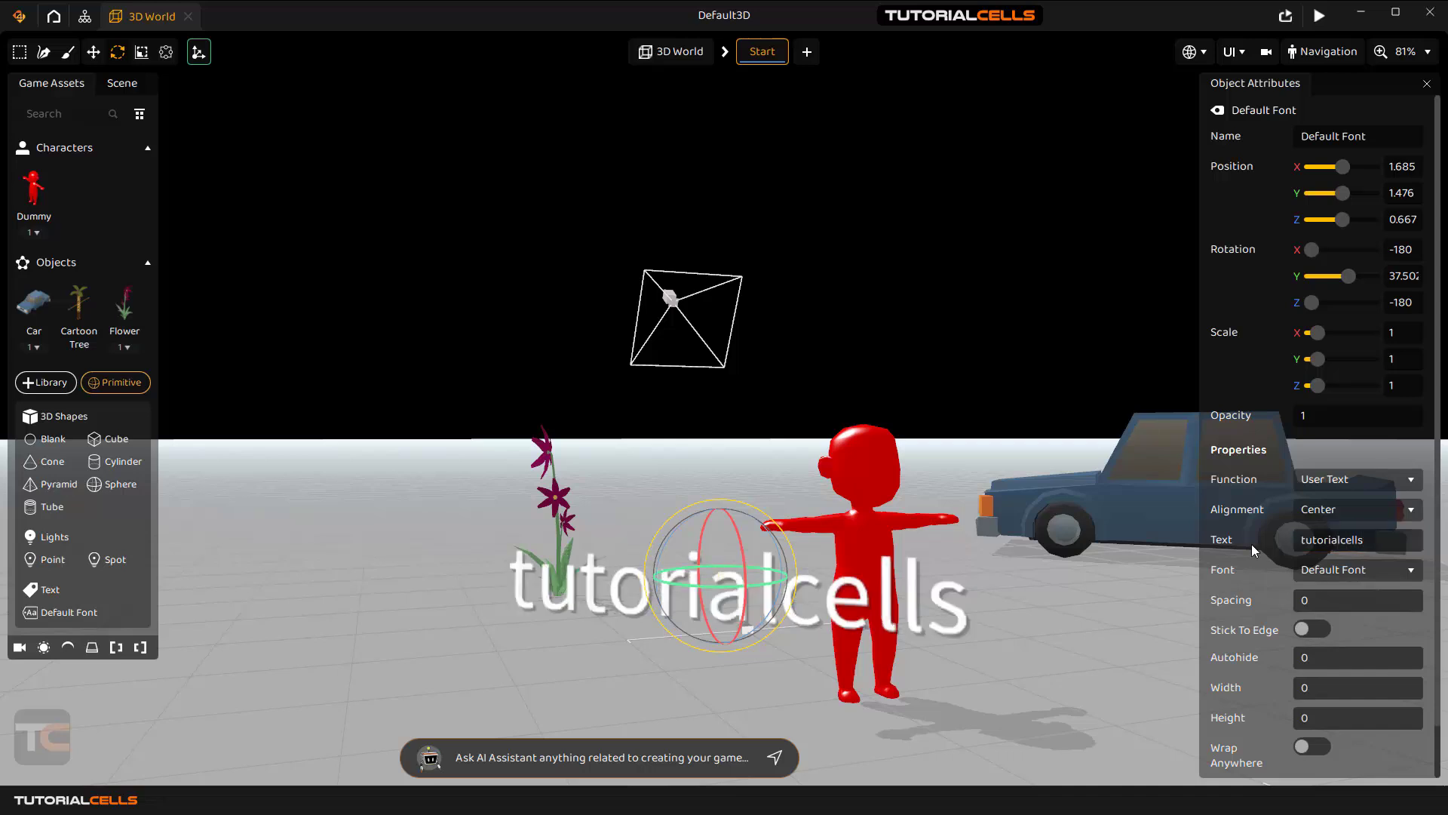
- Try a different alignment for the text and return it to Center, leaving the function on User Text
left_click(1339, 512)
left_click(1339, 543)
left_click(1340, 519)
left_click(1346, 564)
left_click(1338, 484)
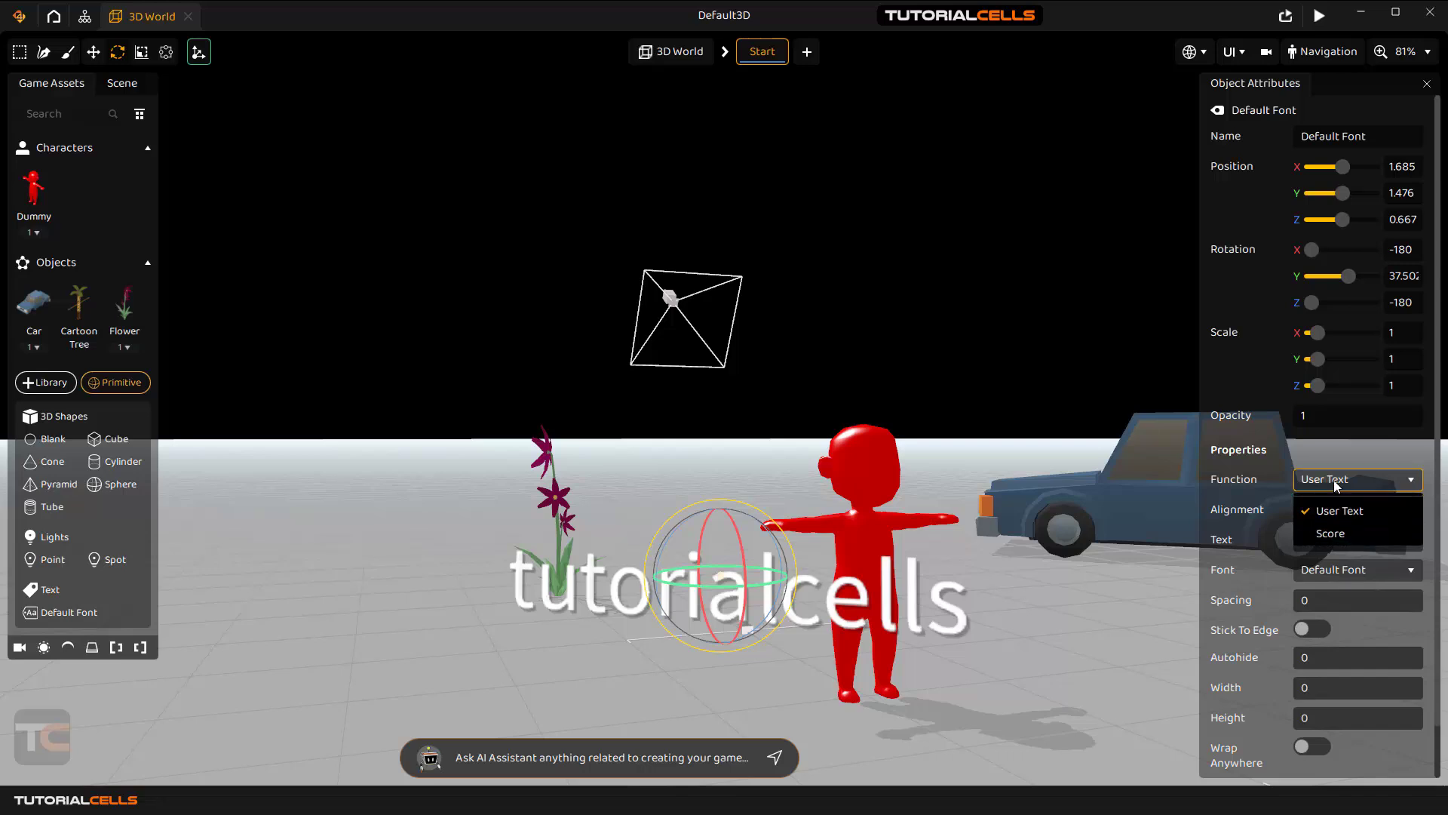
left_click(1337, 483)
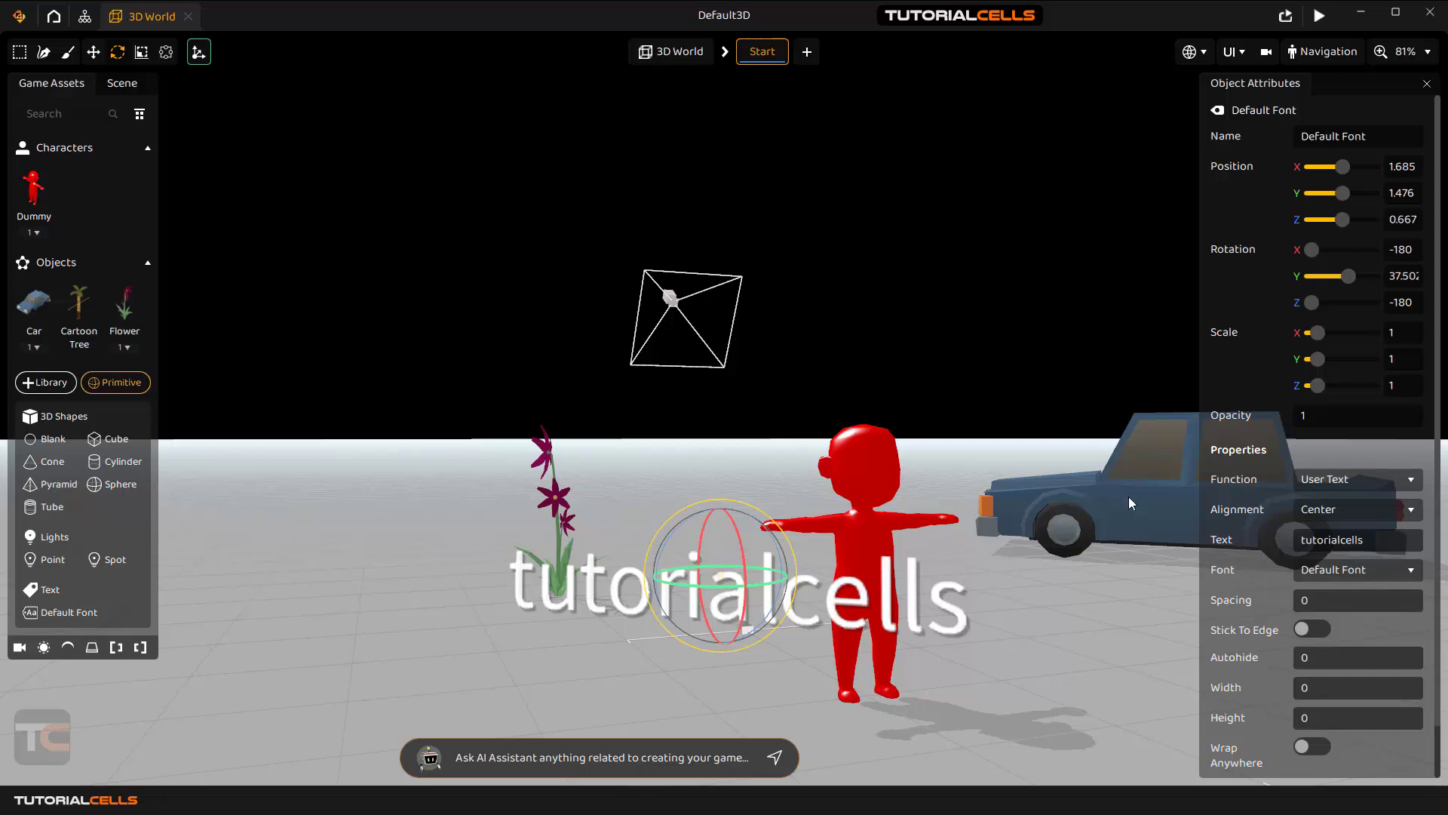
- Reorient the game camera so the text, dummy and car are in frame, and preview the game
left_click(1327, 605)
scroll(1396, 588, "down", 1)
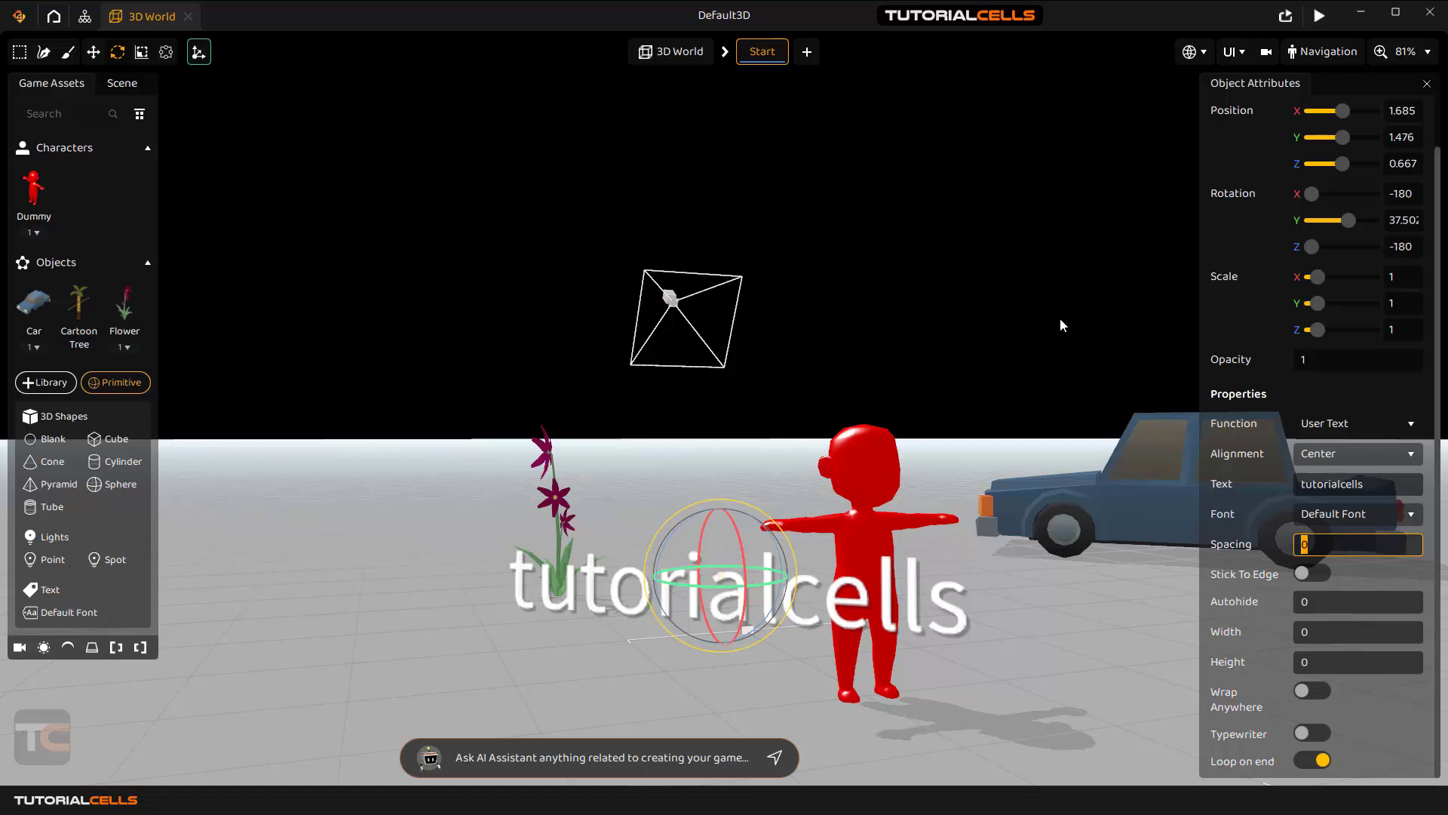
left_click(1266, 52)
mouse_move(838, 373)
middle_mouse_down()
mouse_move(482, 324)
mouse_move(739, 339)
mouse_move(847, 371)
middle_mouse_up()
left_click(1320, 15)
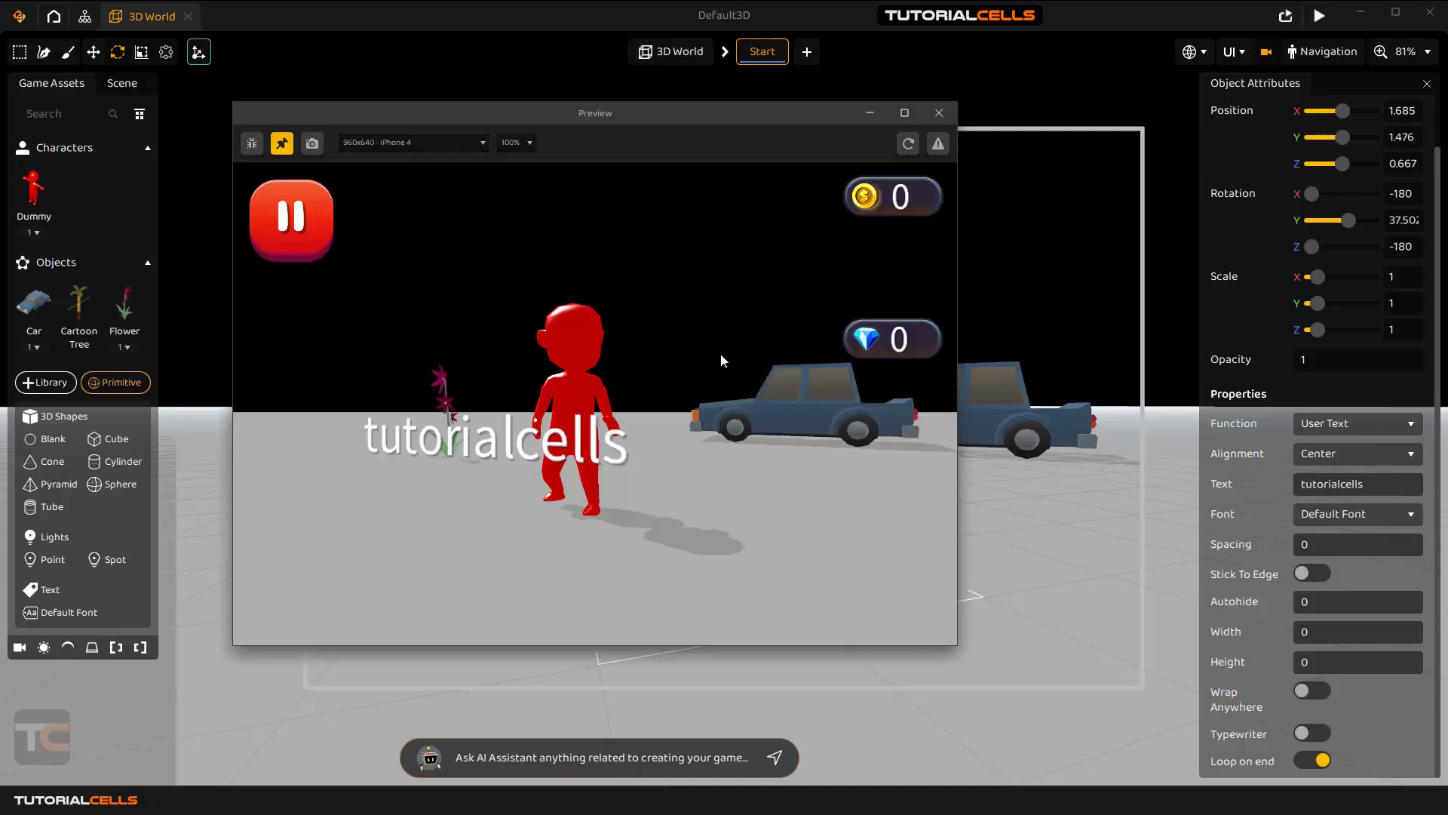
left_click(937, 117)
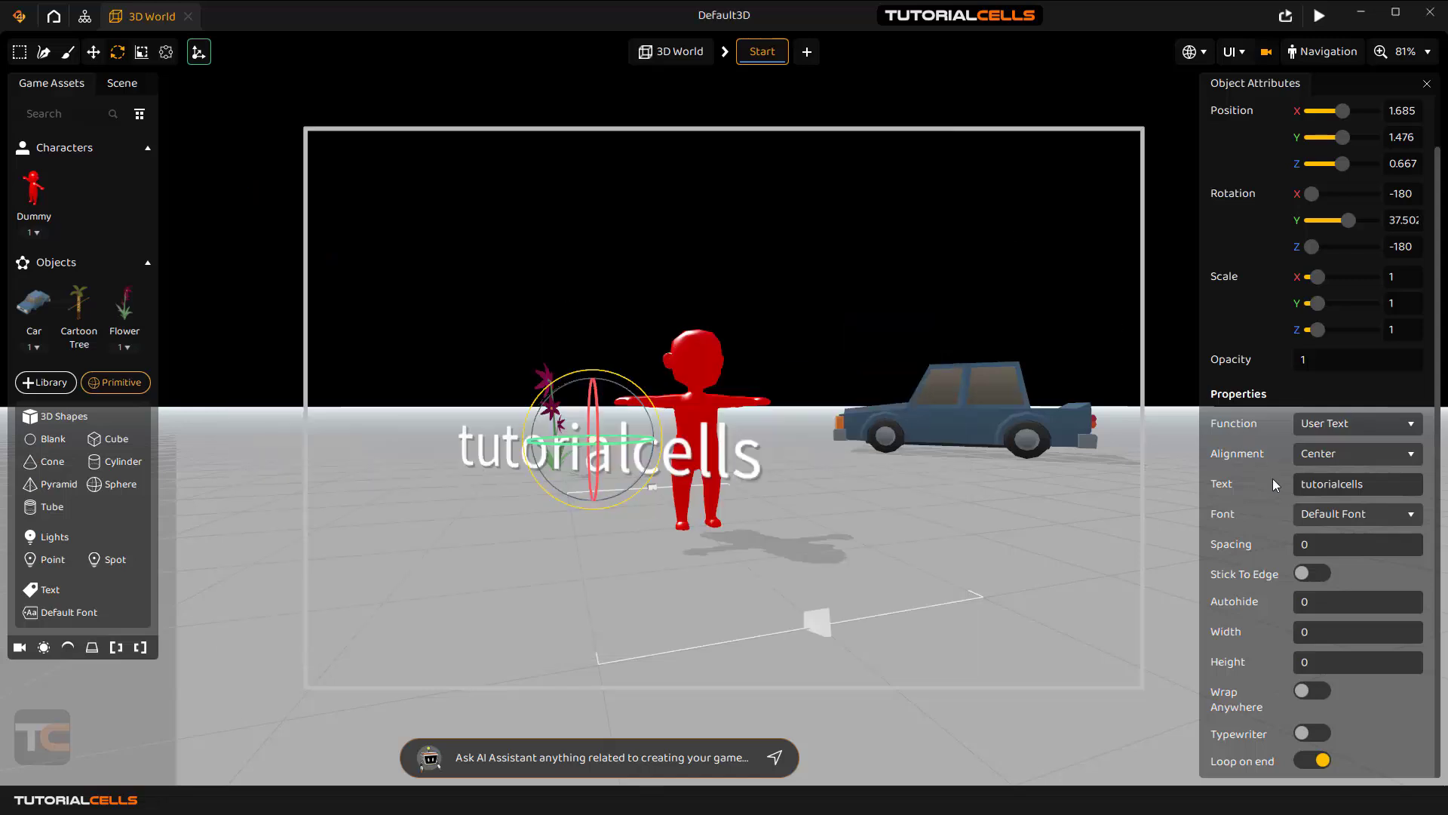
- Test an Autohide value of 3 on the text in the game preview, and reset it to 0
left_click(1325, 598)
type("3")
key("Return")
left_click(1322, 16)
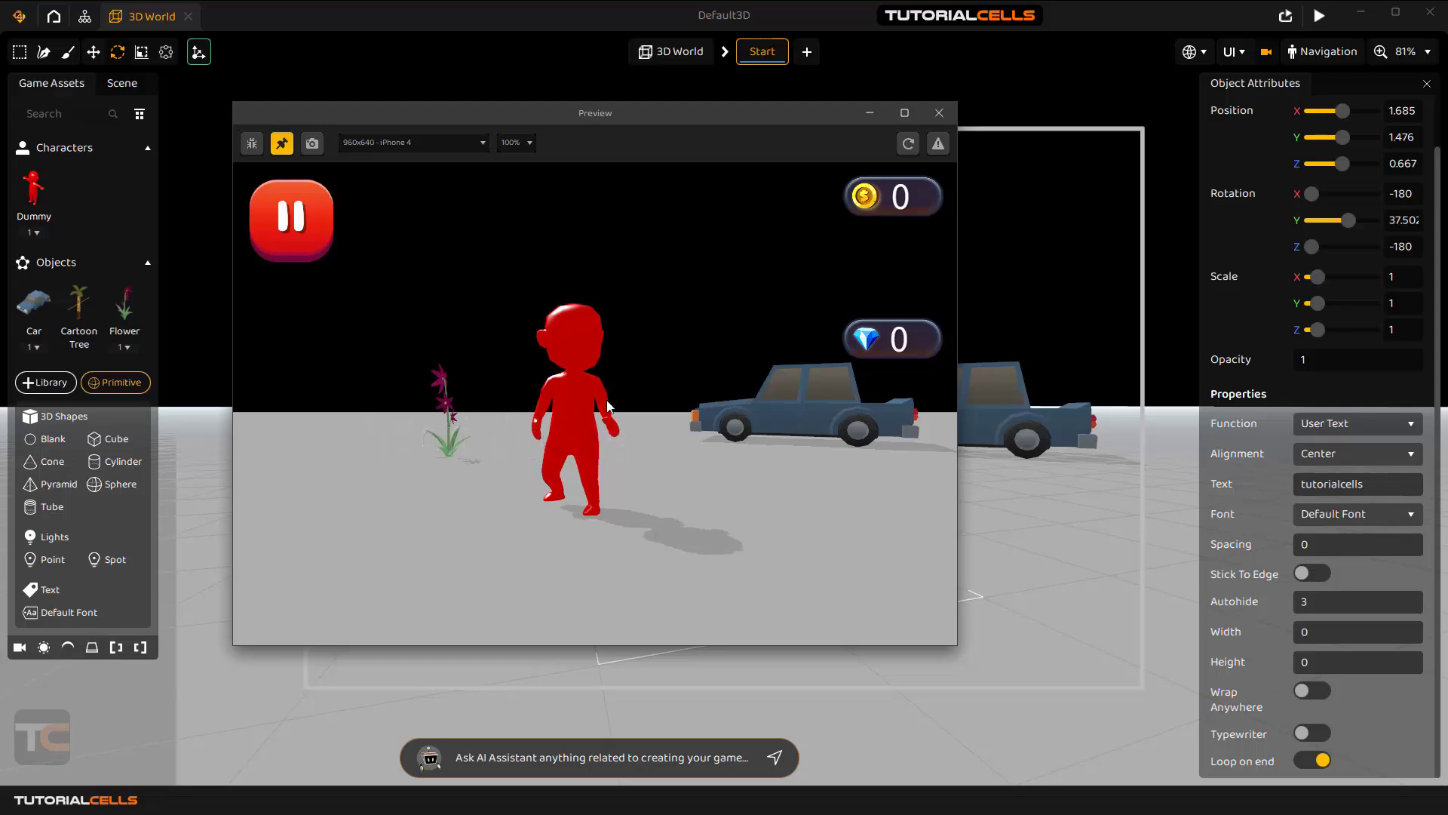
left_click(939, 113)
left_click(1277, 601)
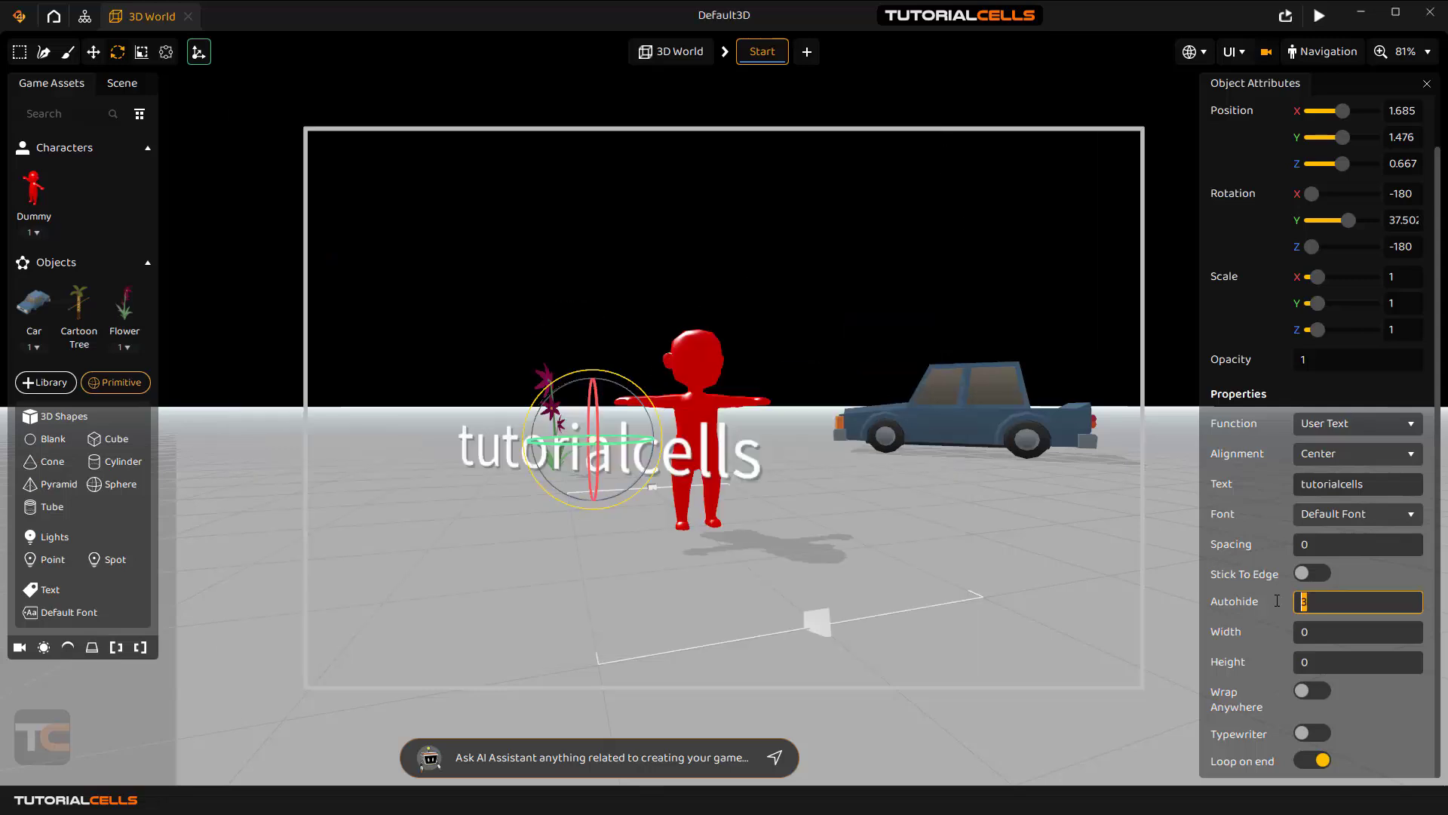
type("0")
key("Return")
- Open the Pause UI Screen and place a Default Font text object just below the PAUSED banner
left_click(85, 16)
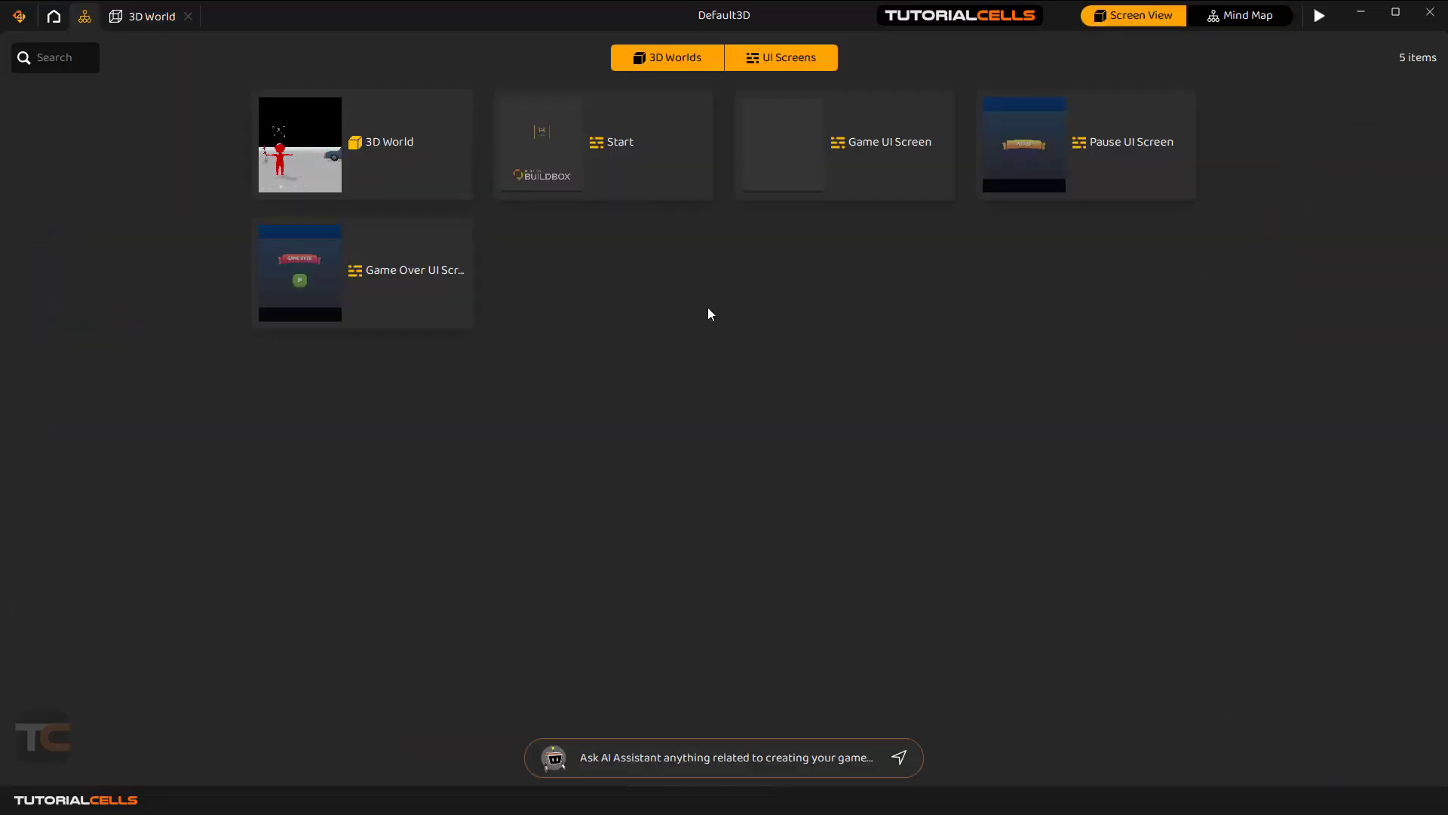
mouse_move(877, 192)
mouse_move(1053, 166)
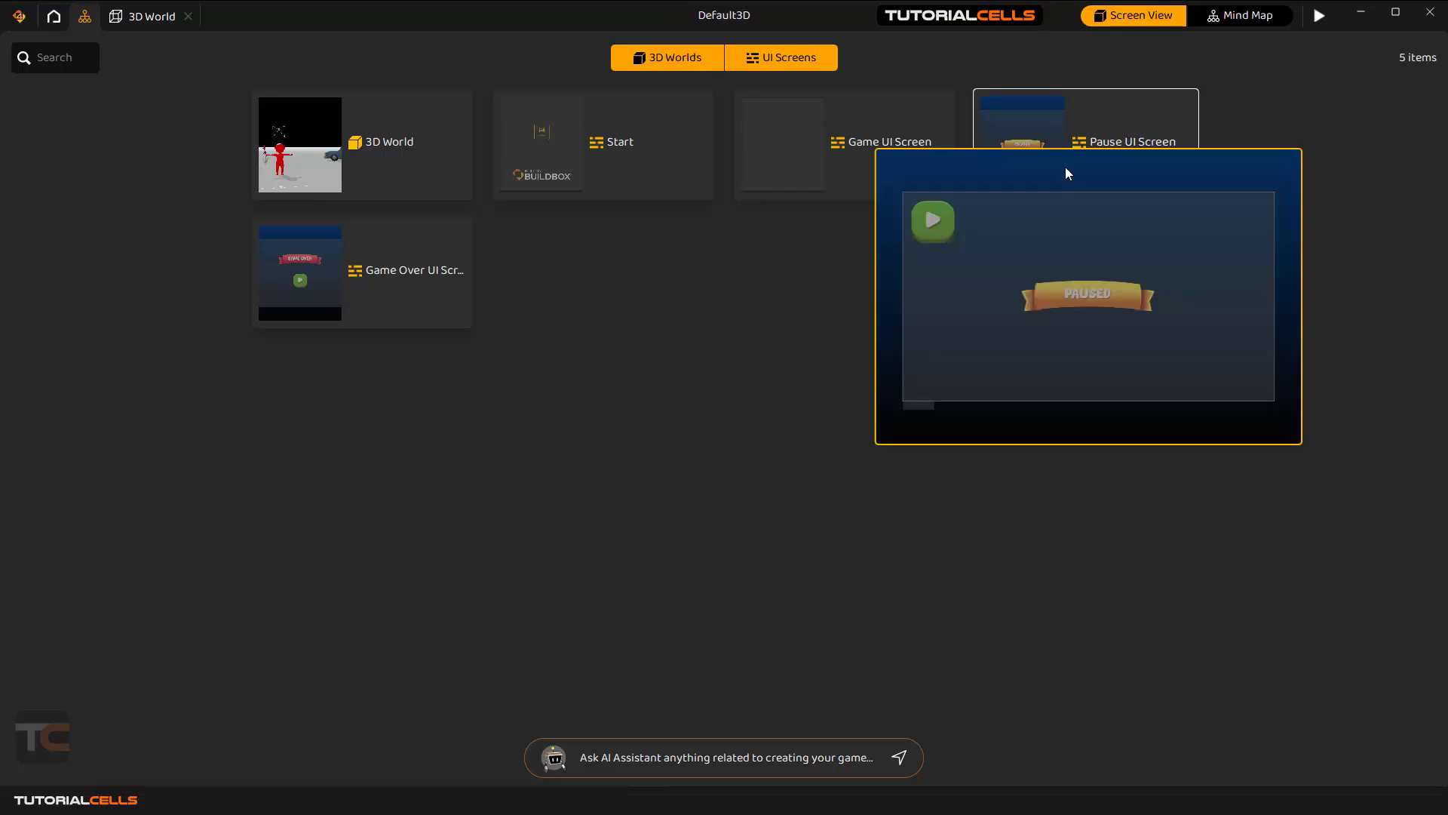
double_click(1077, 141)
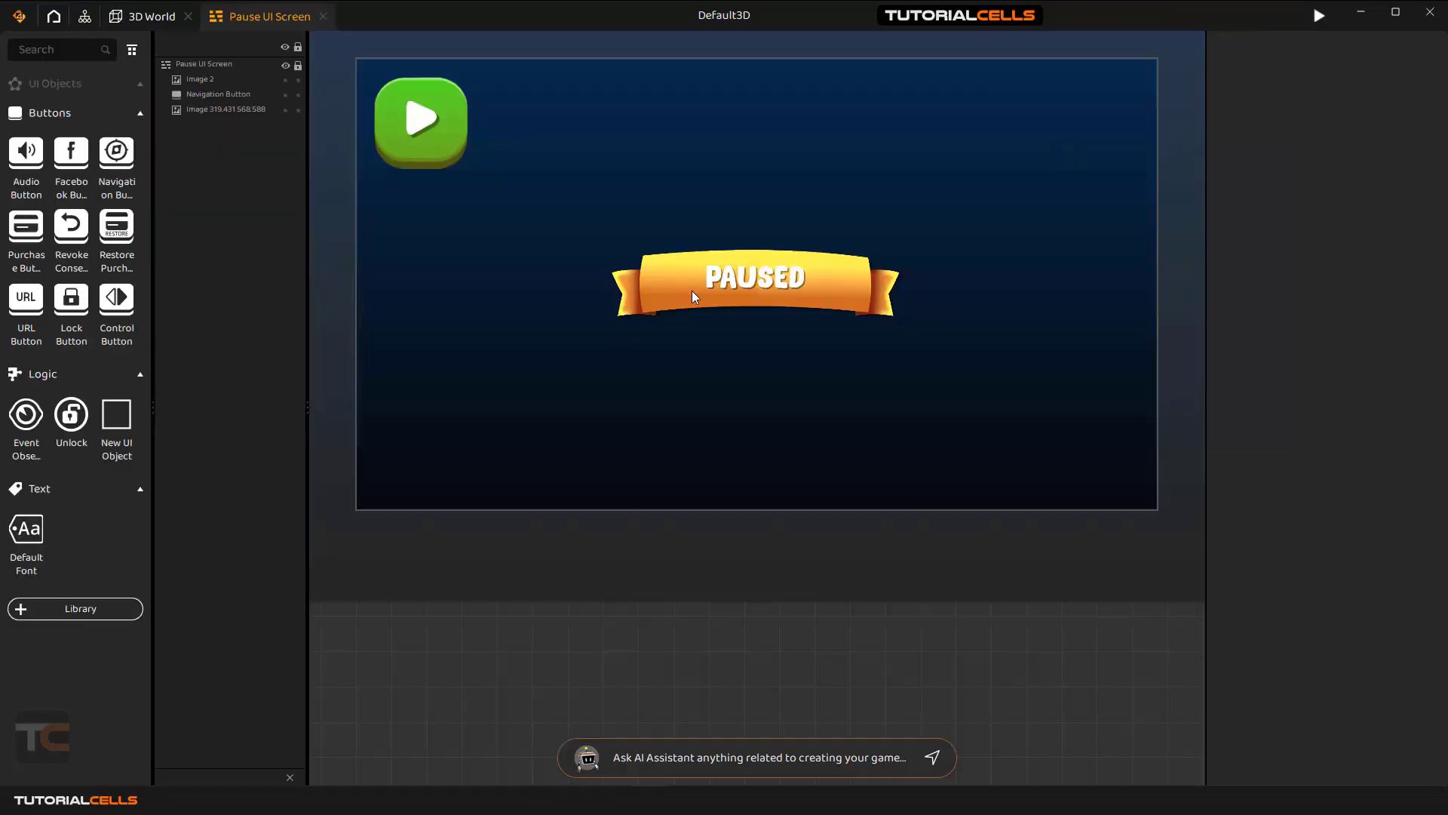
left_click(761, 280)
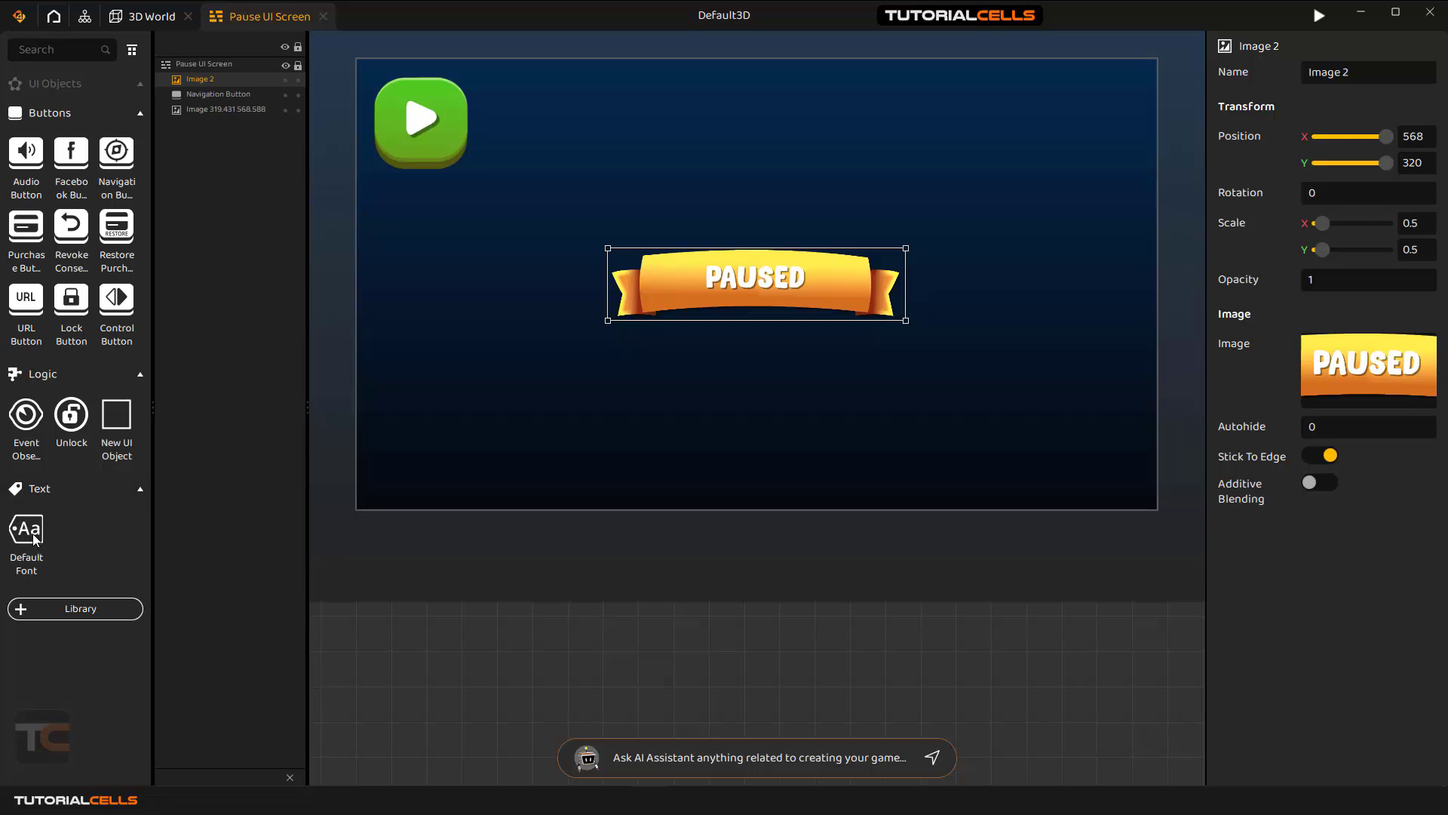
left_click_drag(37, 540, 751, 365)
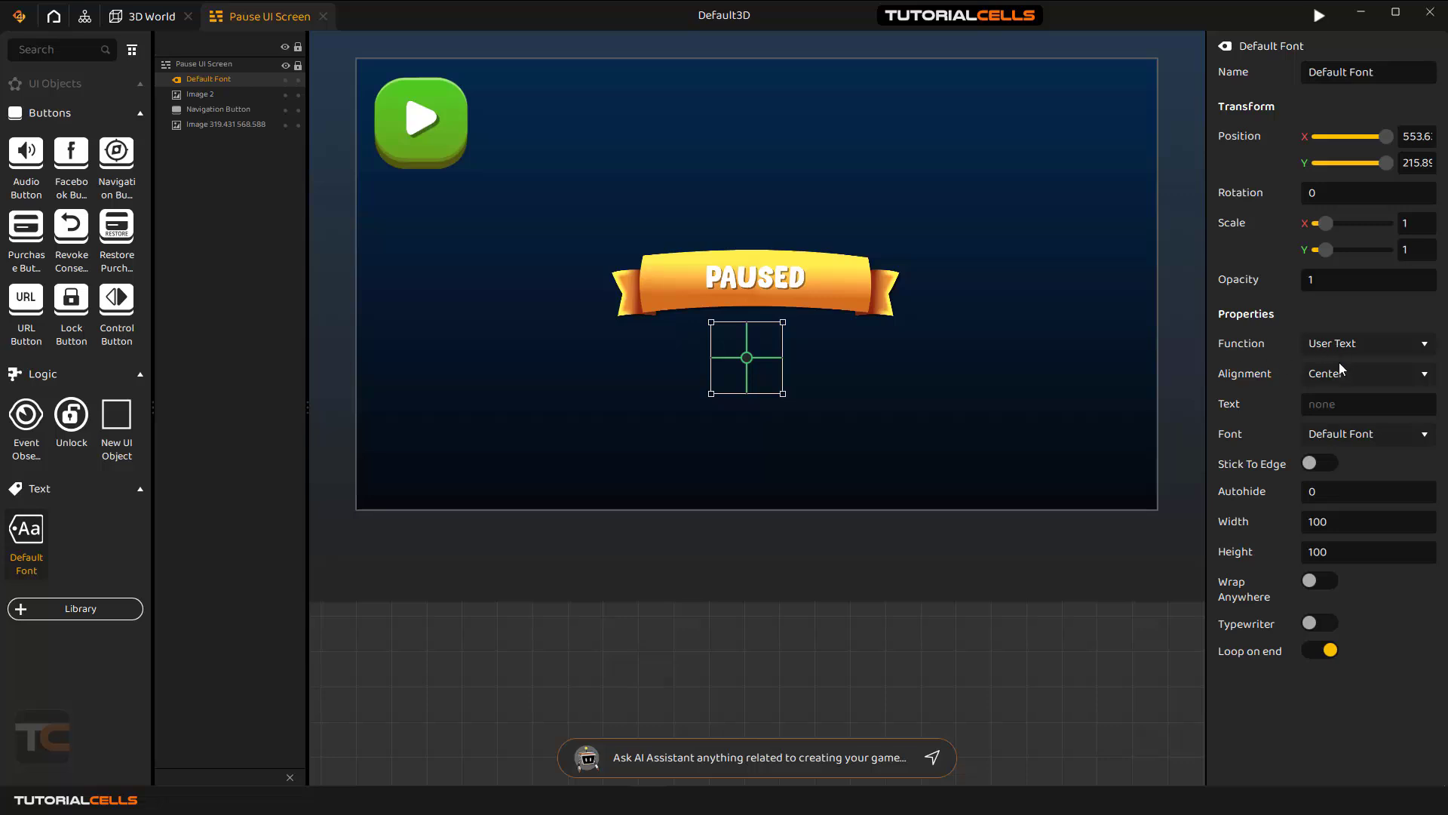
- Set the new text to "tutorialcells" and resize its box to about 303 by 89 beneath the banner
left_click(1347, 404)
type("t")
key("BackSpace")
key("BackSpace")
type("tutorialcelsls")
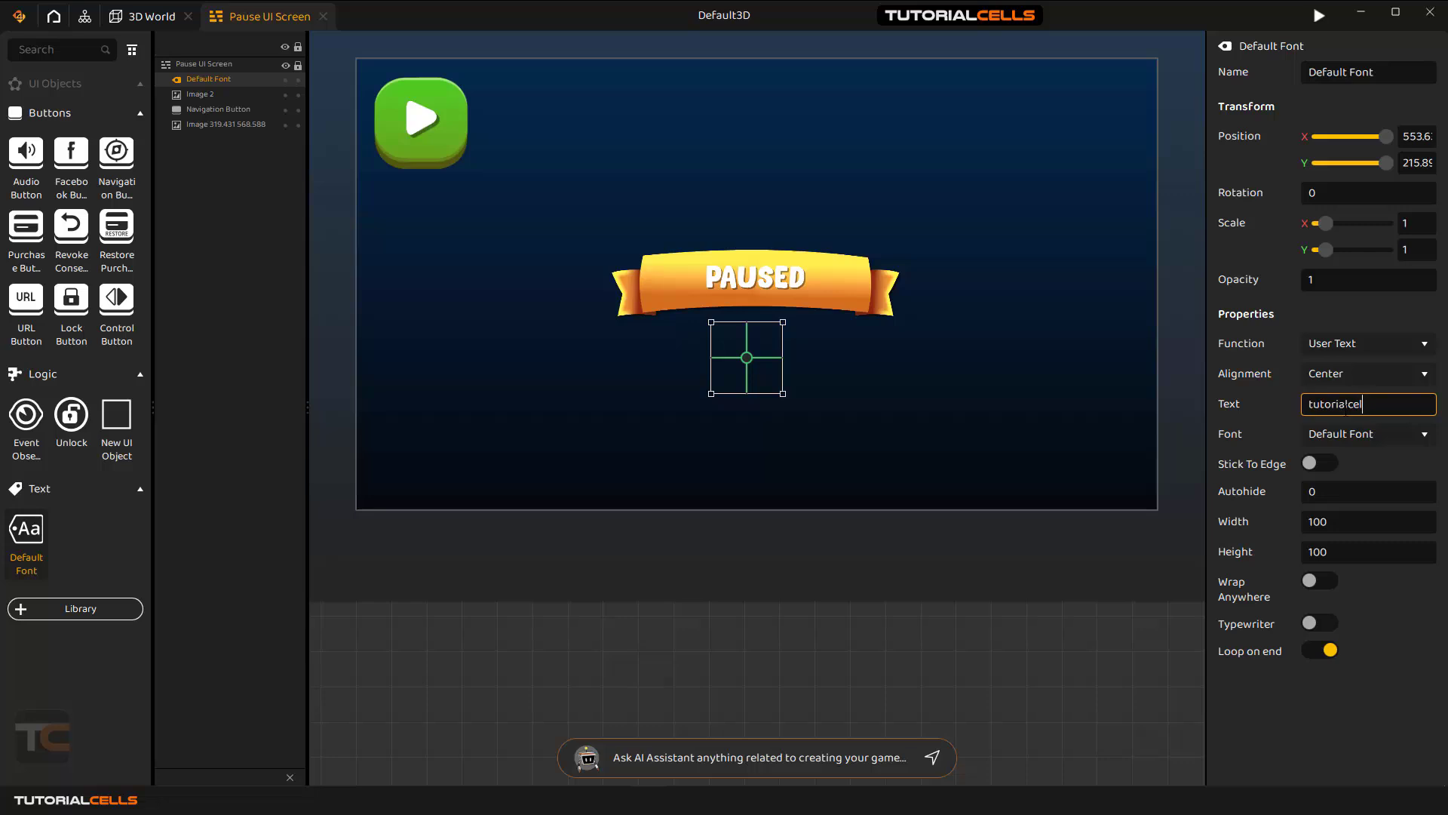
type("ls")
key("Return")
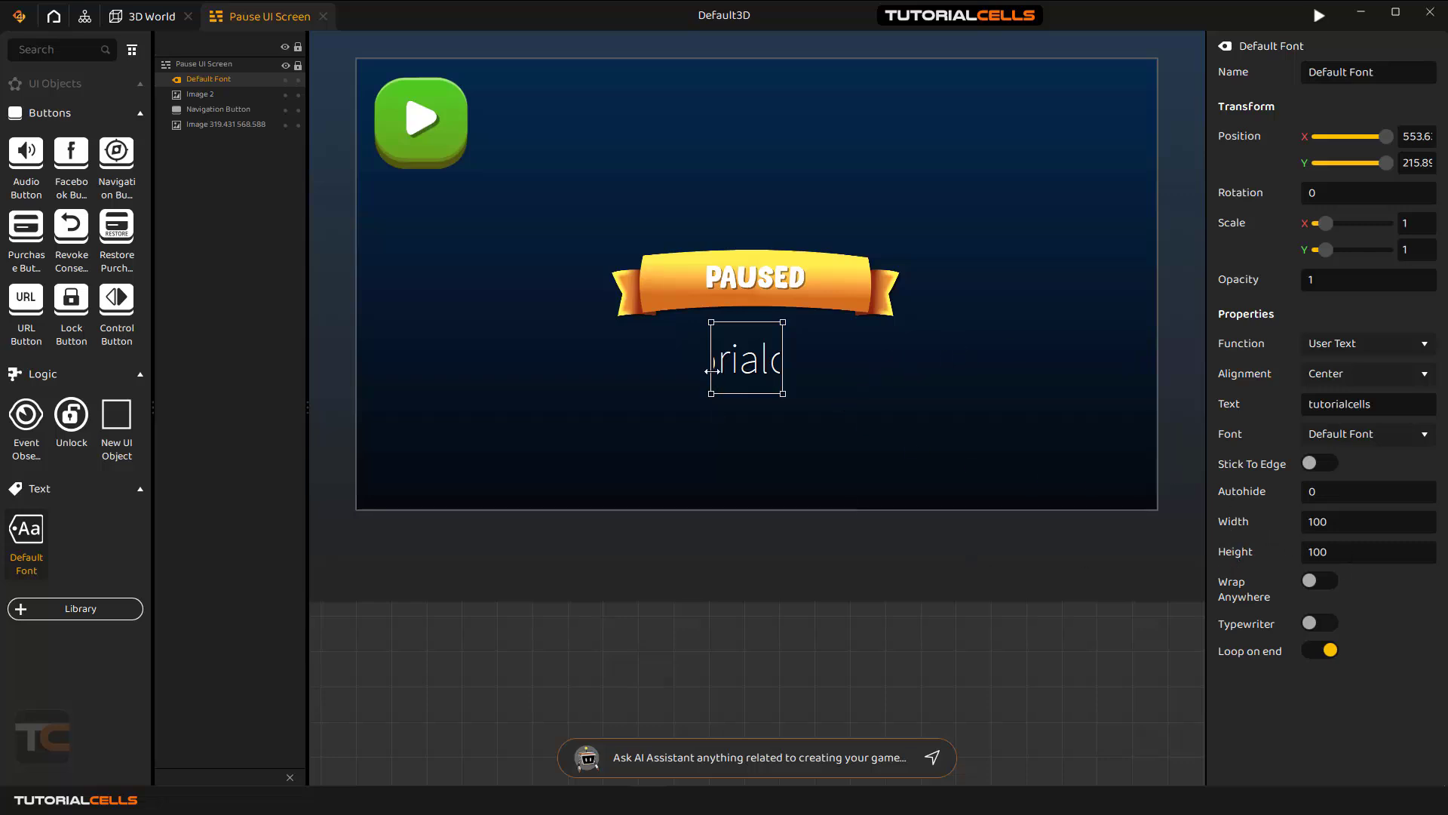
left_click_drag(777, 394, 837, 368)
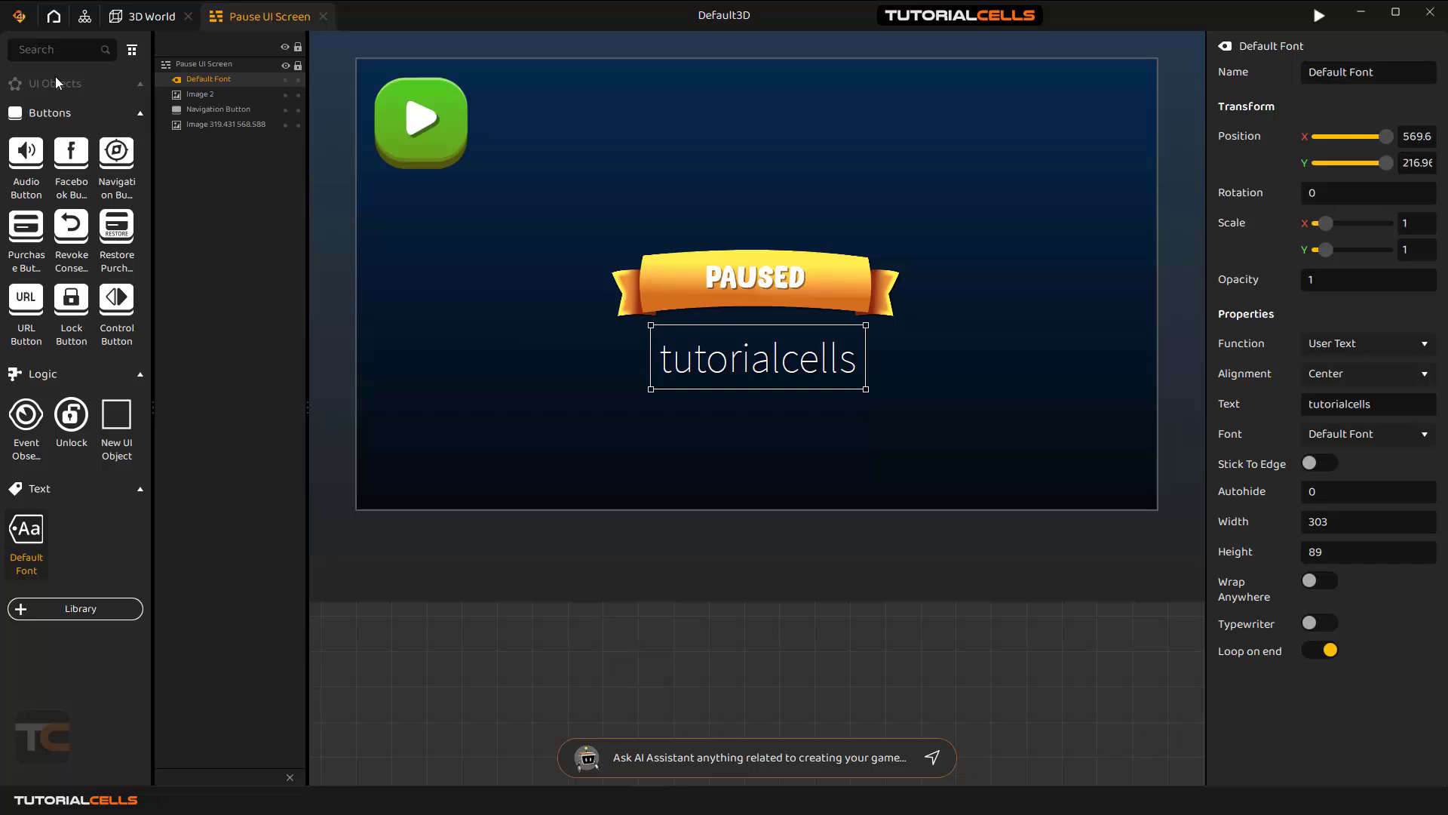
- Open the Font Editor and add a new font named "my font 1"
left_click(20, 21)
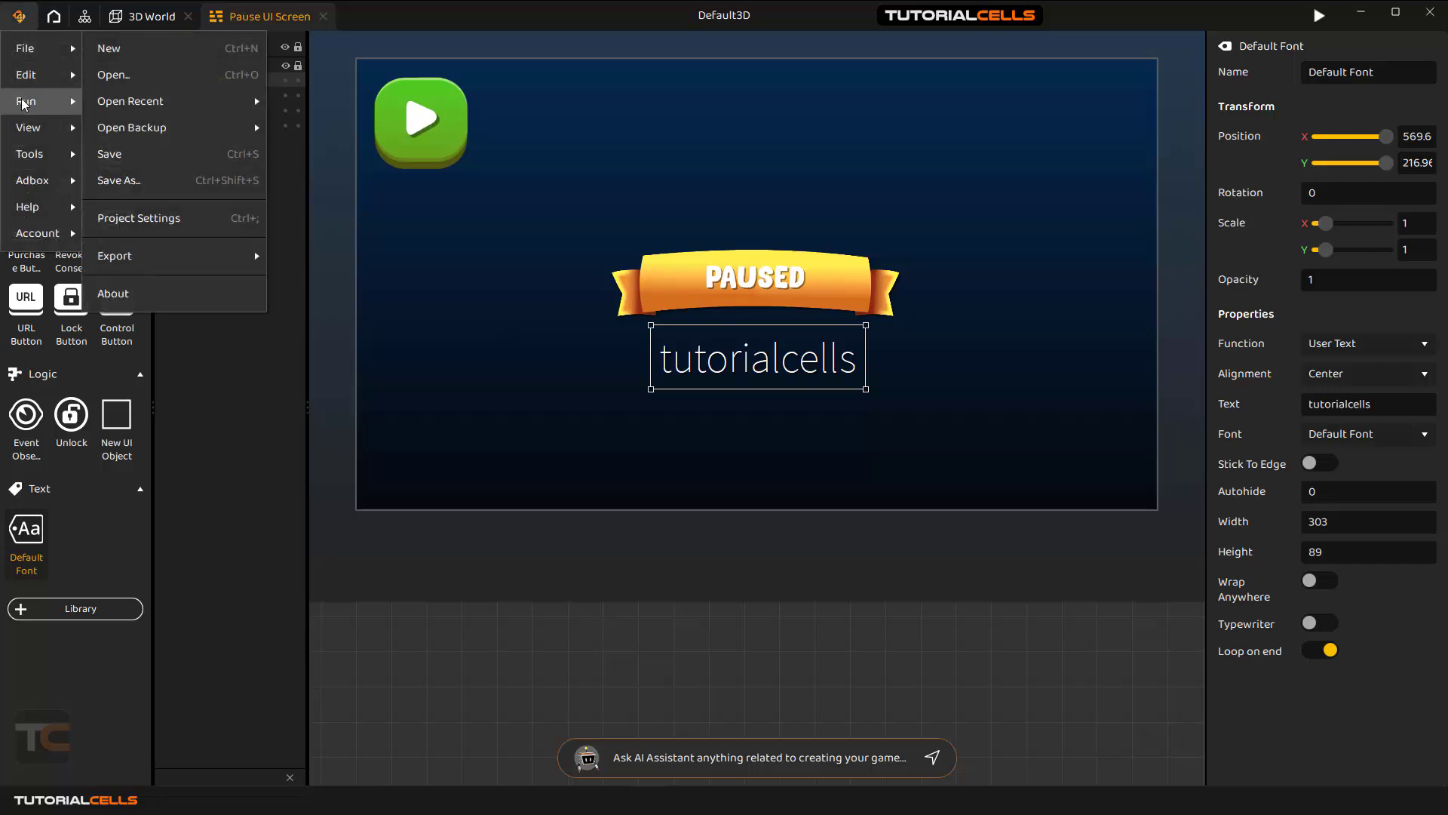
mouse_move(38, 156)
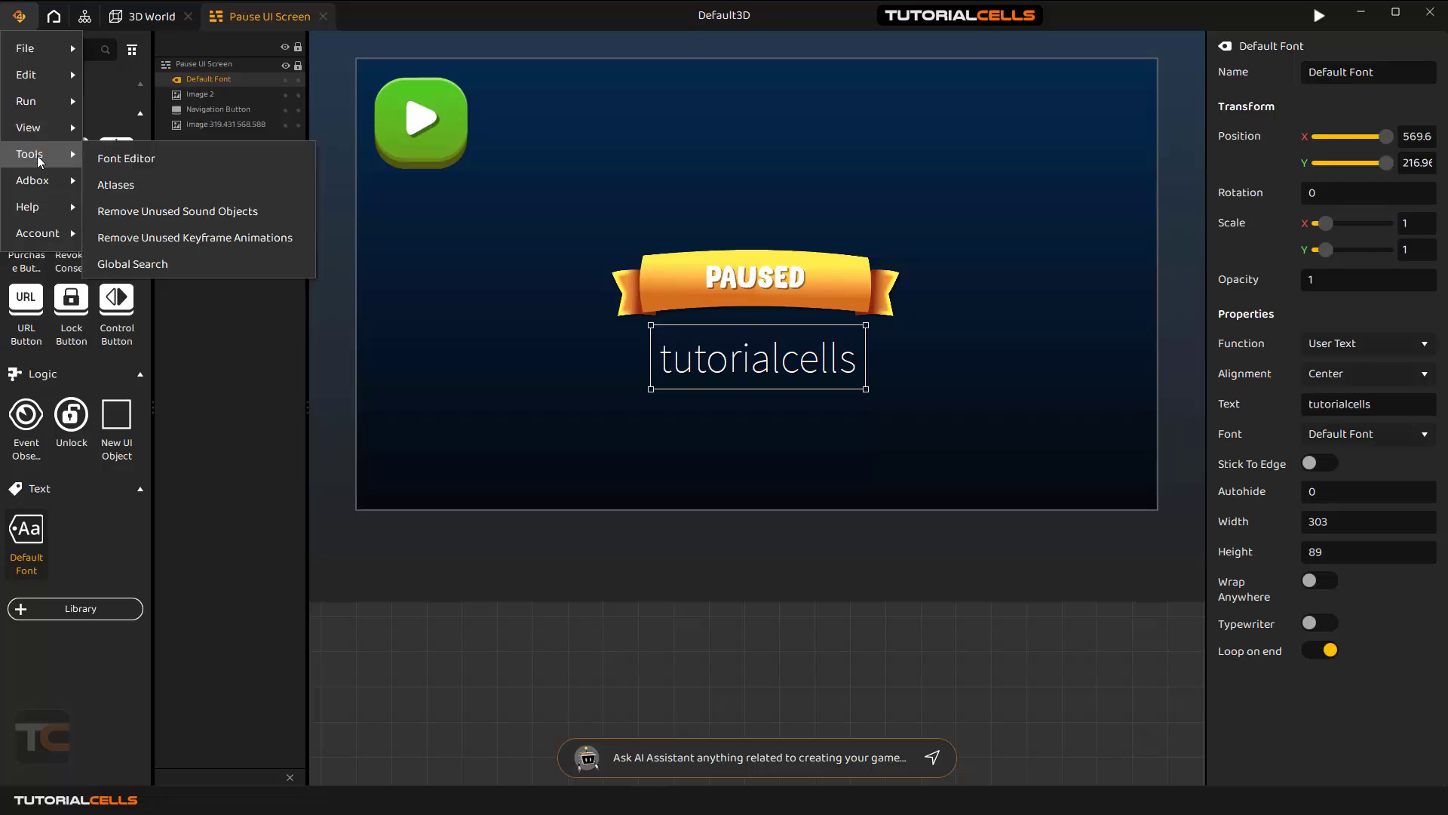
left_click(166, 160)
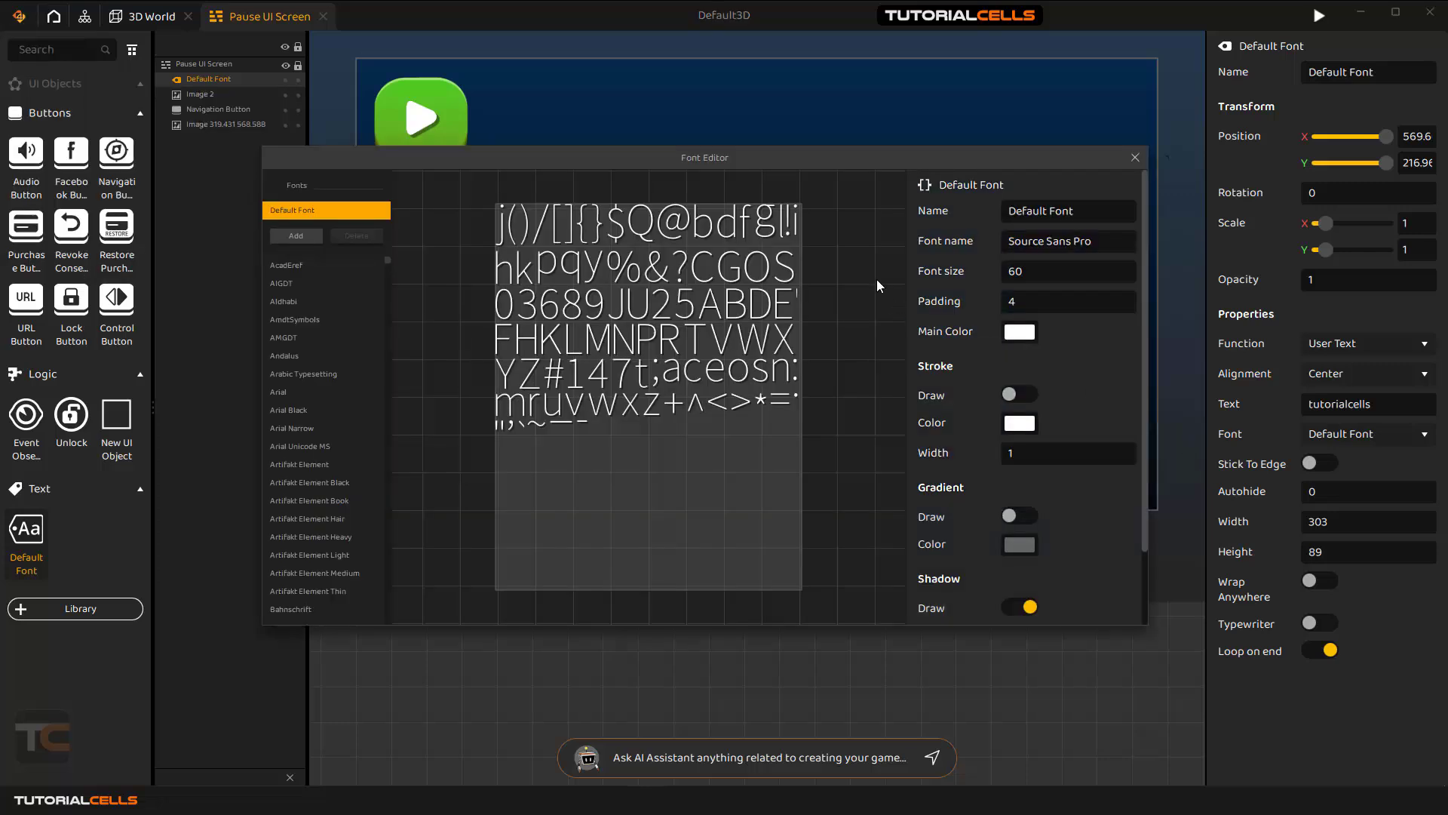
left_click_drag(789, 163, 792, 169)
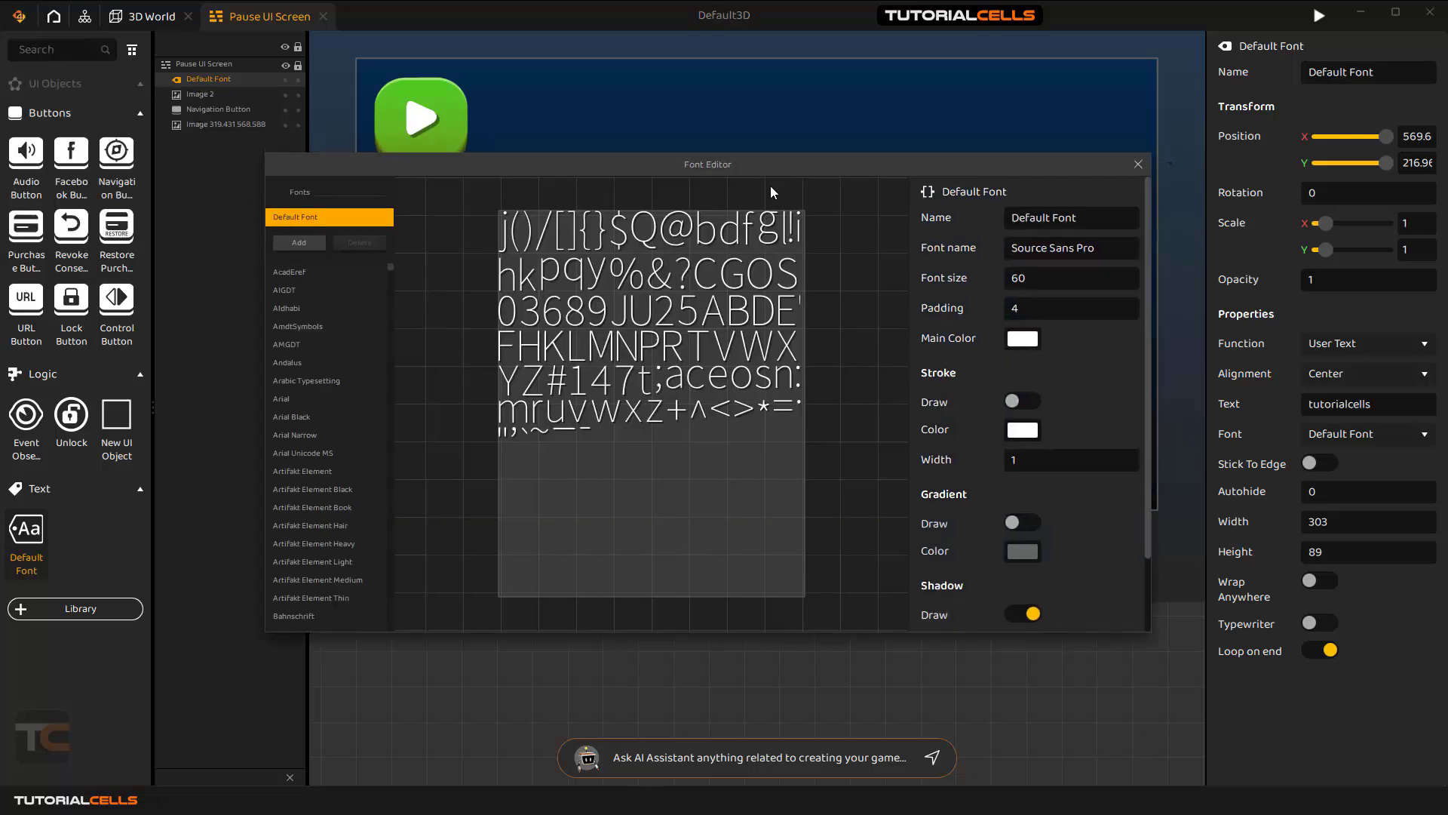
left_click(308, 242)
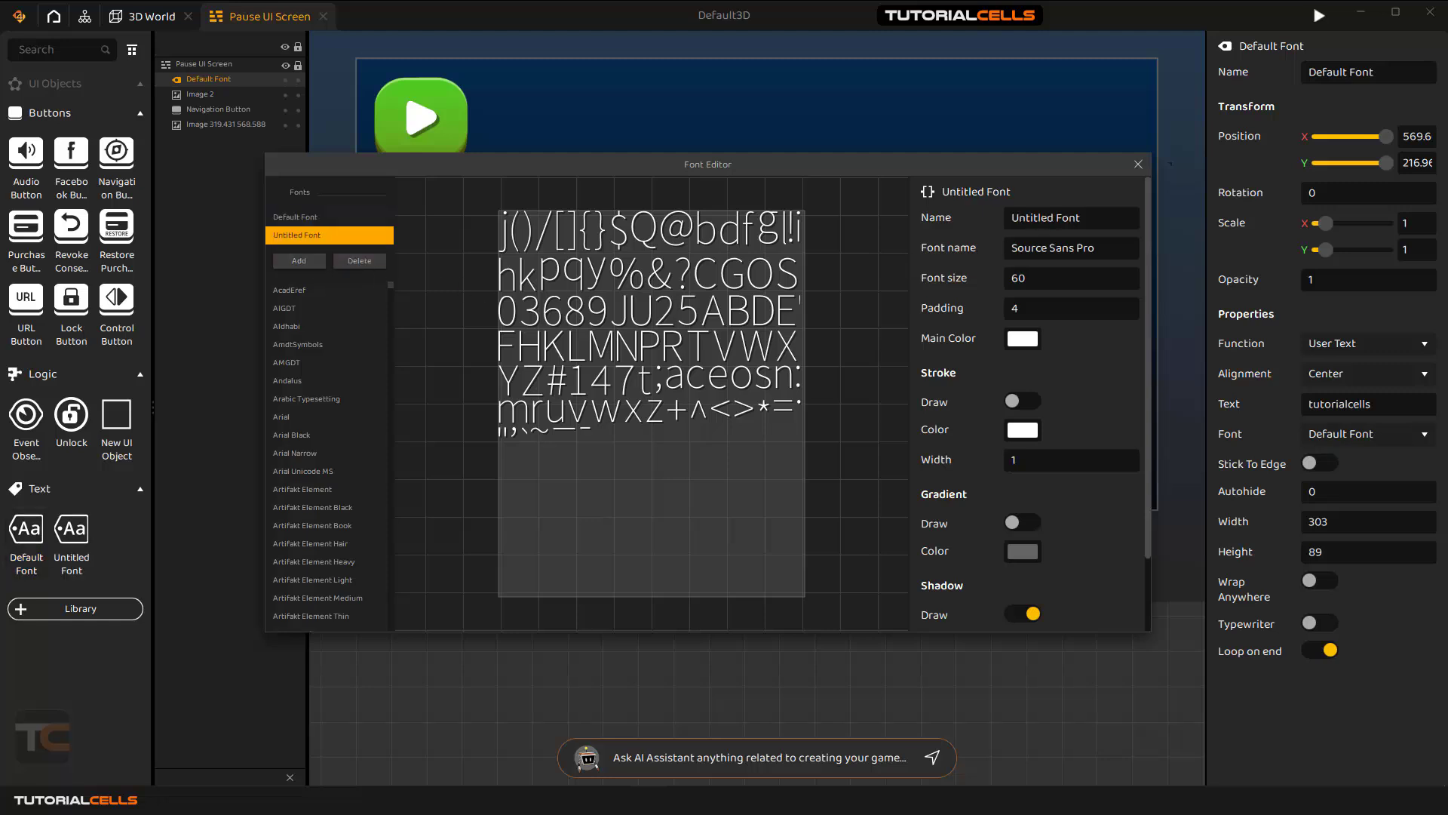
left_click(1026, 217)
type("my ")
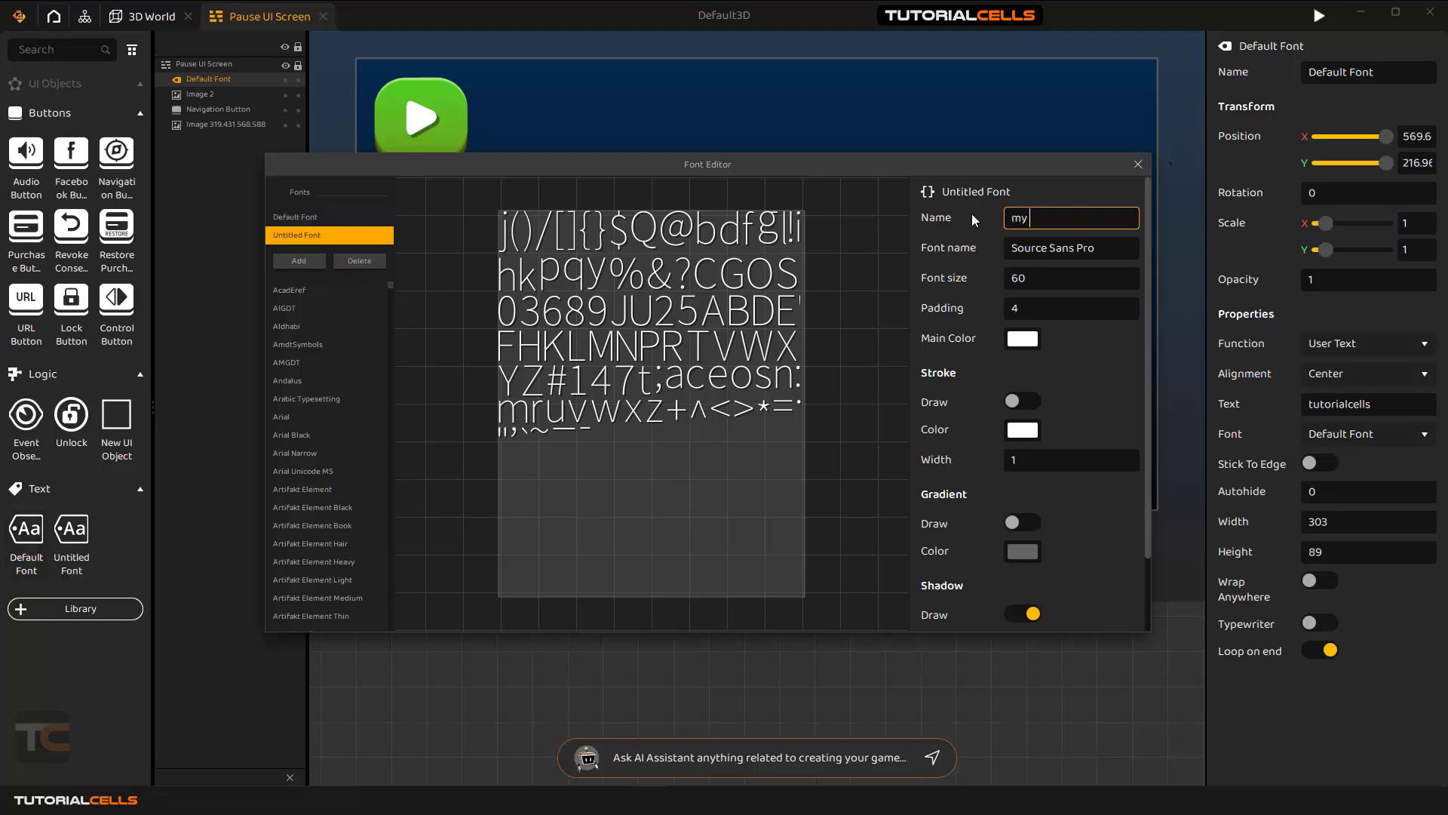
type("font 1")
key("Return")
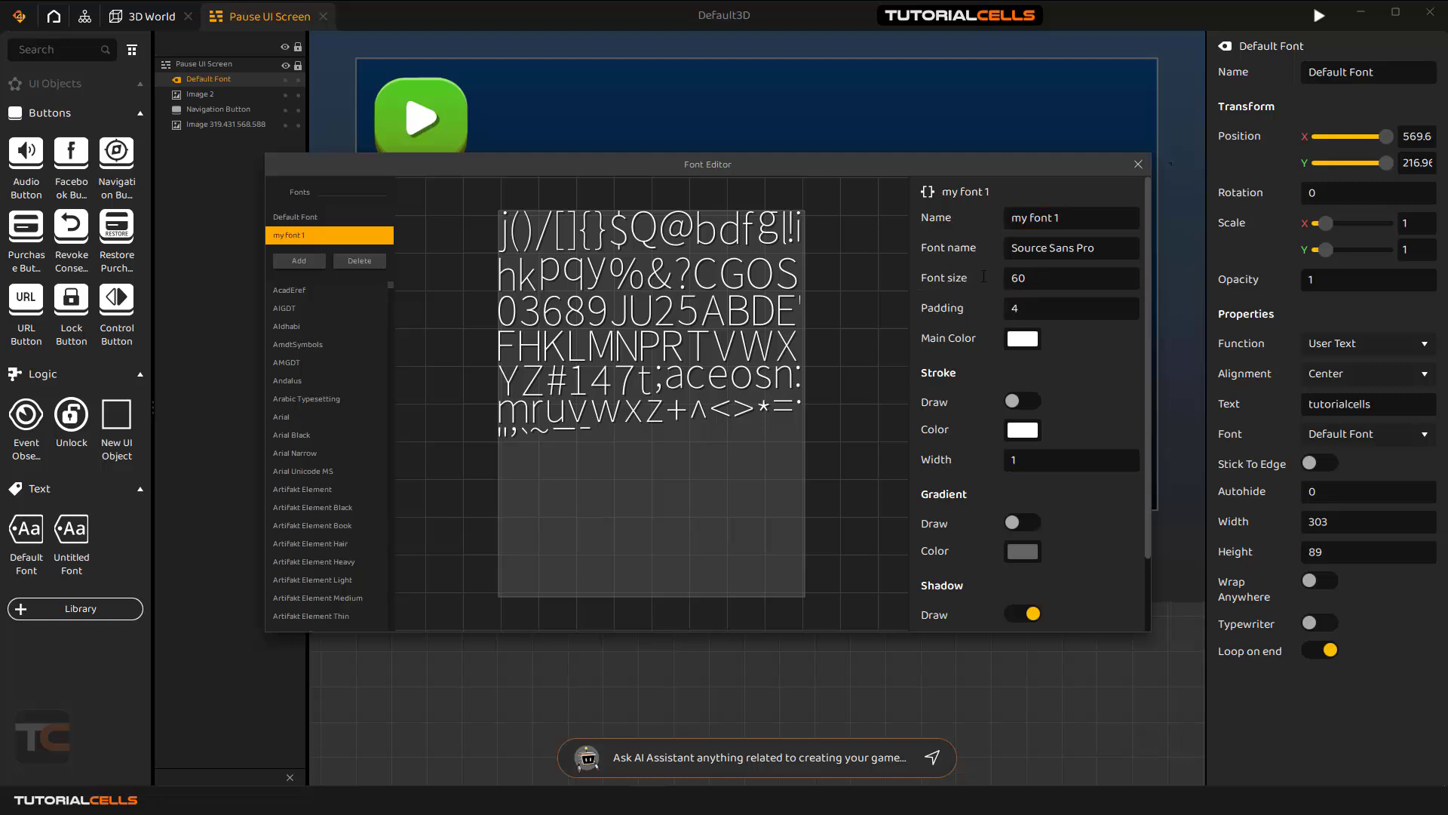
- Set the main color of my font 1 to orange
left_click(1035, 277)
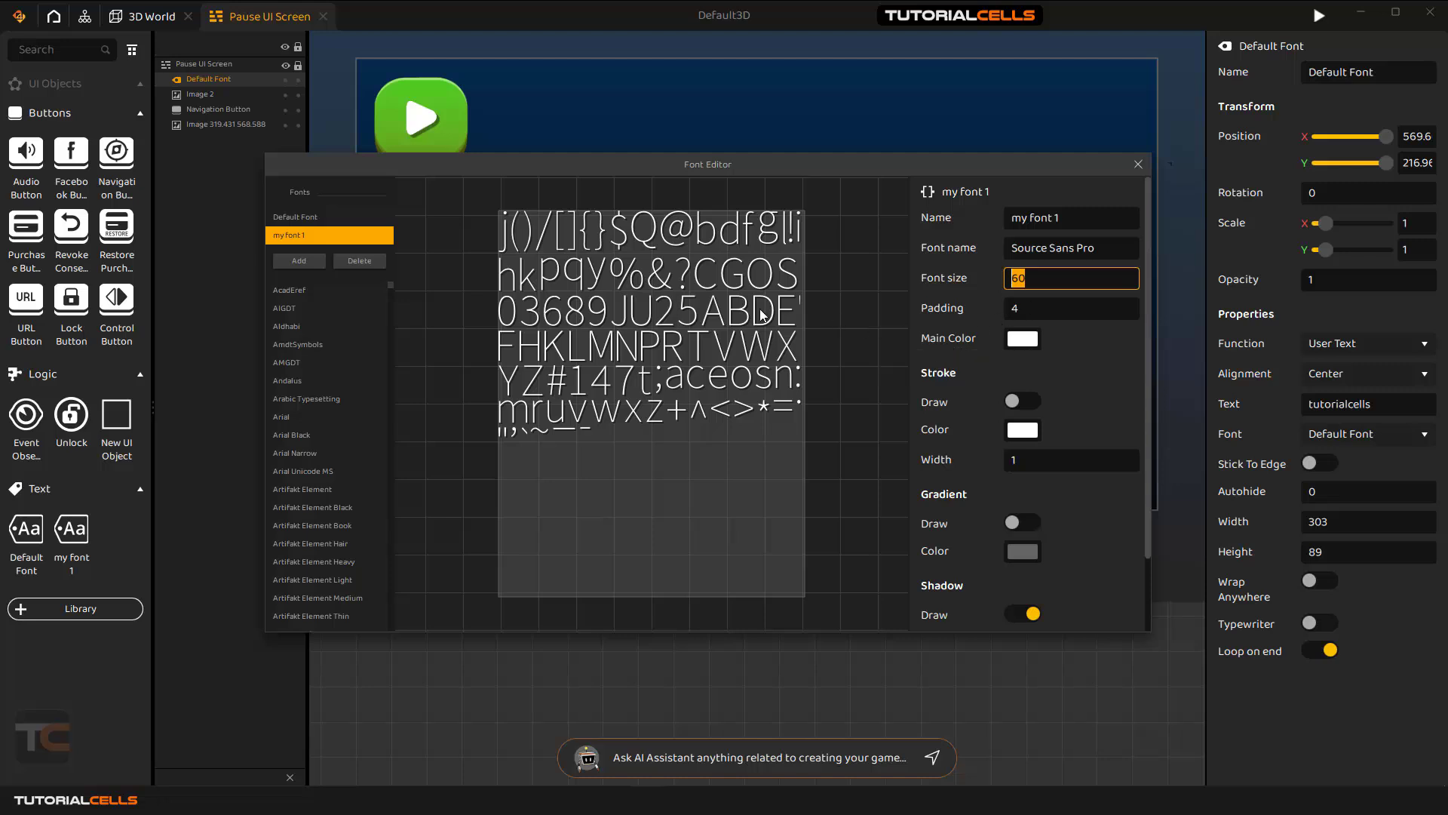
left_click(1017, 342)
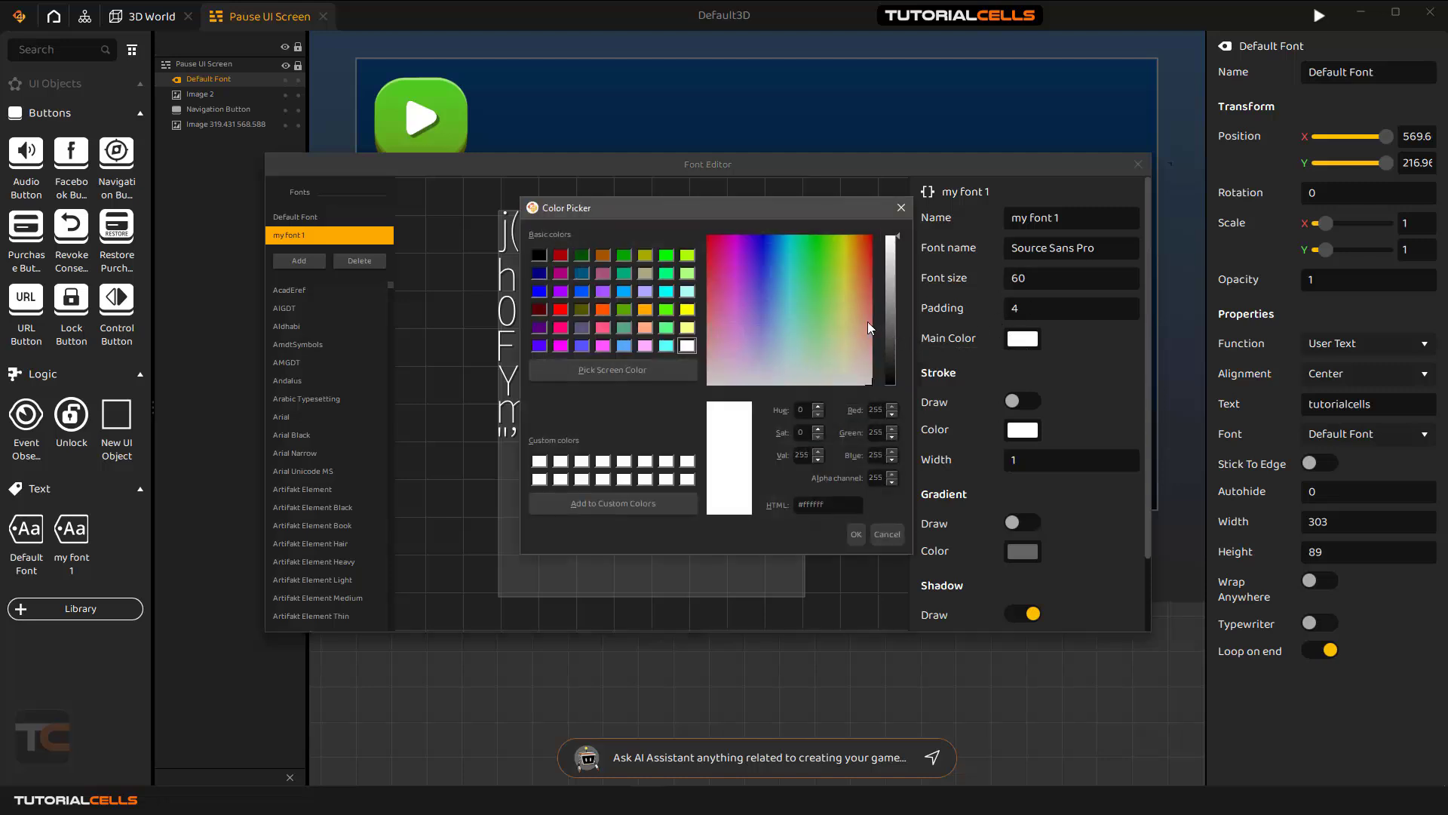
left_click(843, 260)
left_click(857, 239)
left_click(855, 535)
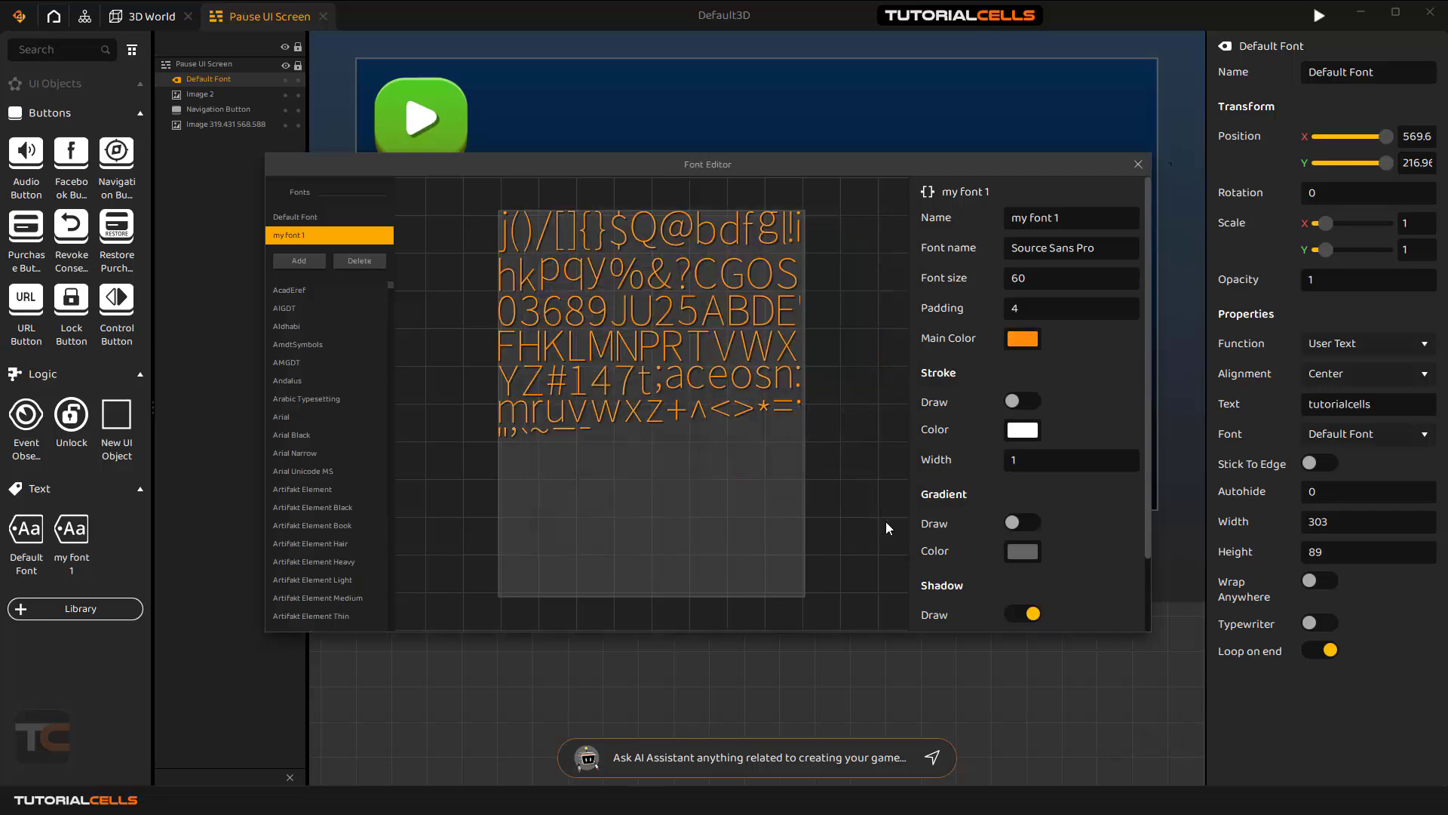
- Try the stroke on my font 1, turn it off again, and switch the typeface to Arial
left_click(1012, 402)
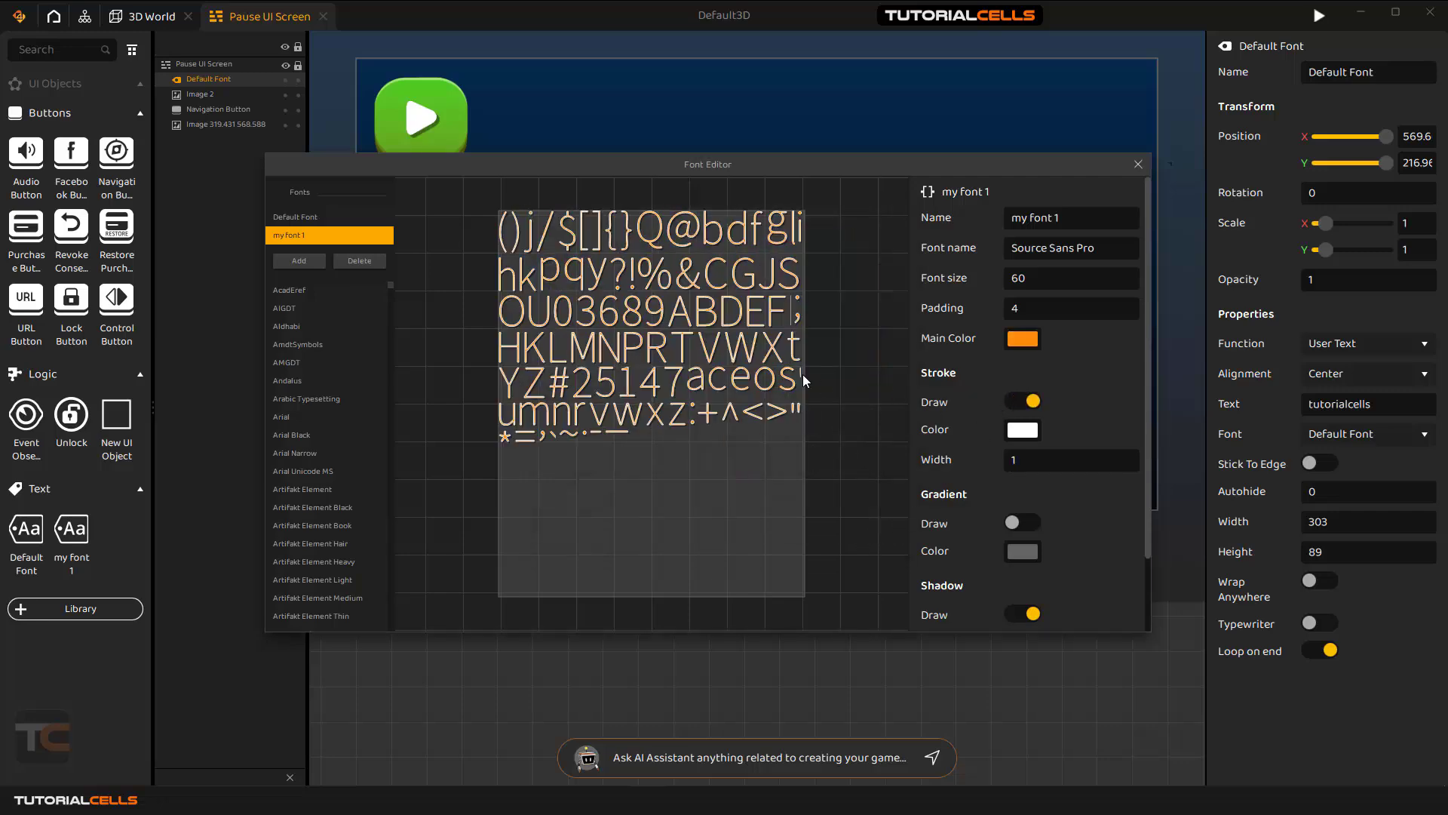
left_click(1030, 402)
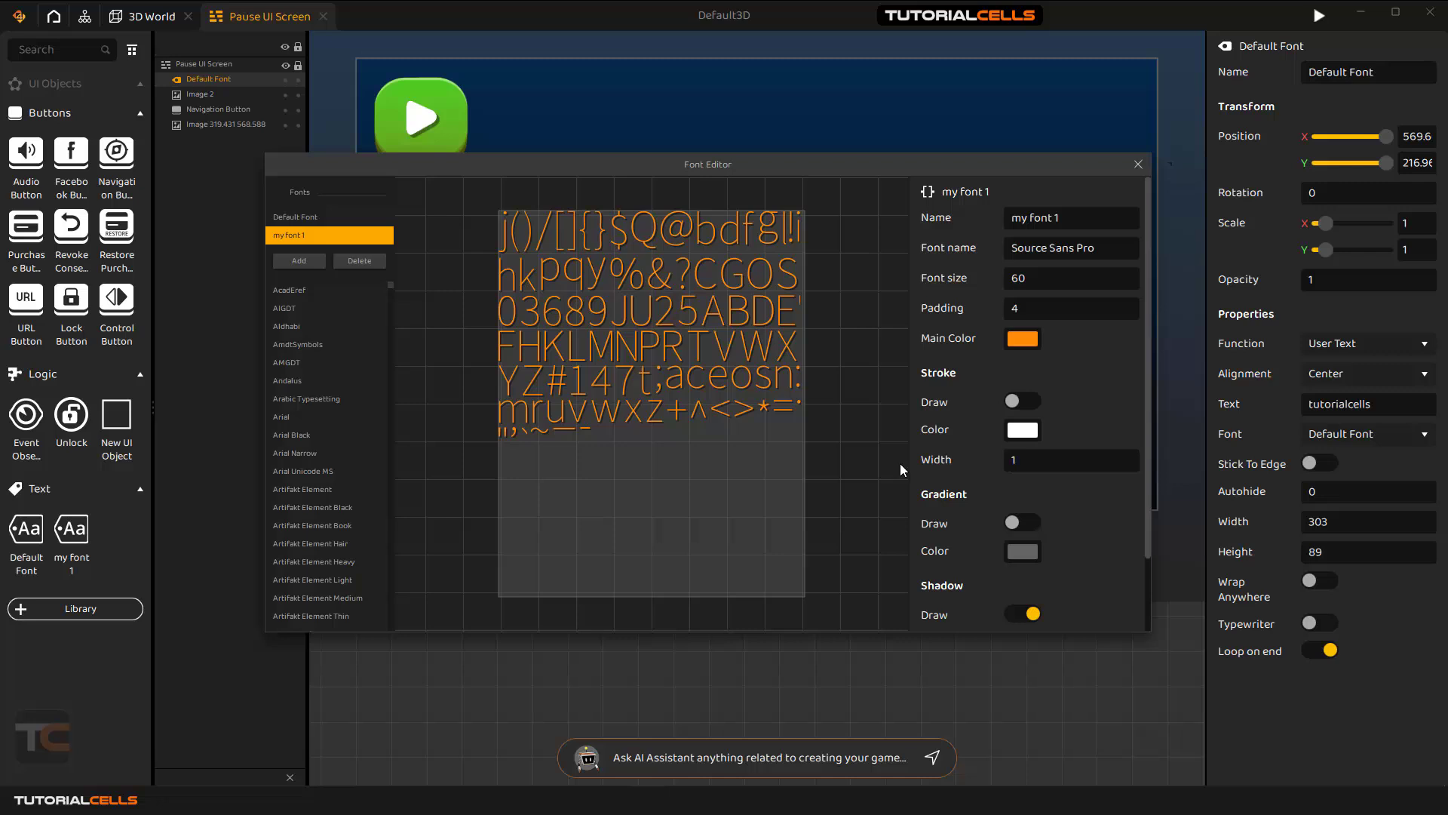
left_click(288, 419)
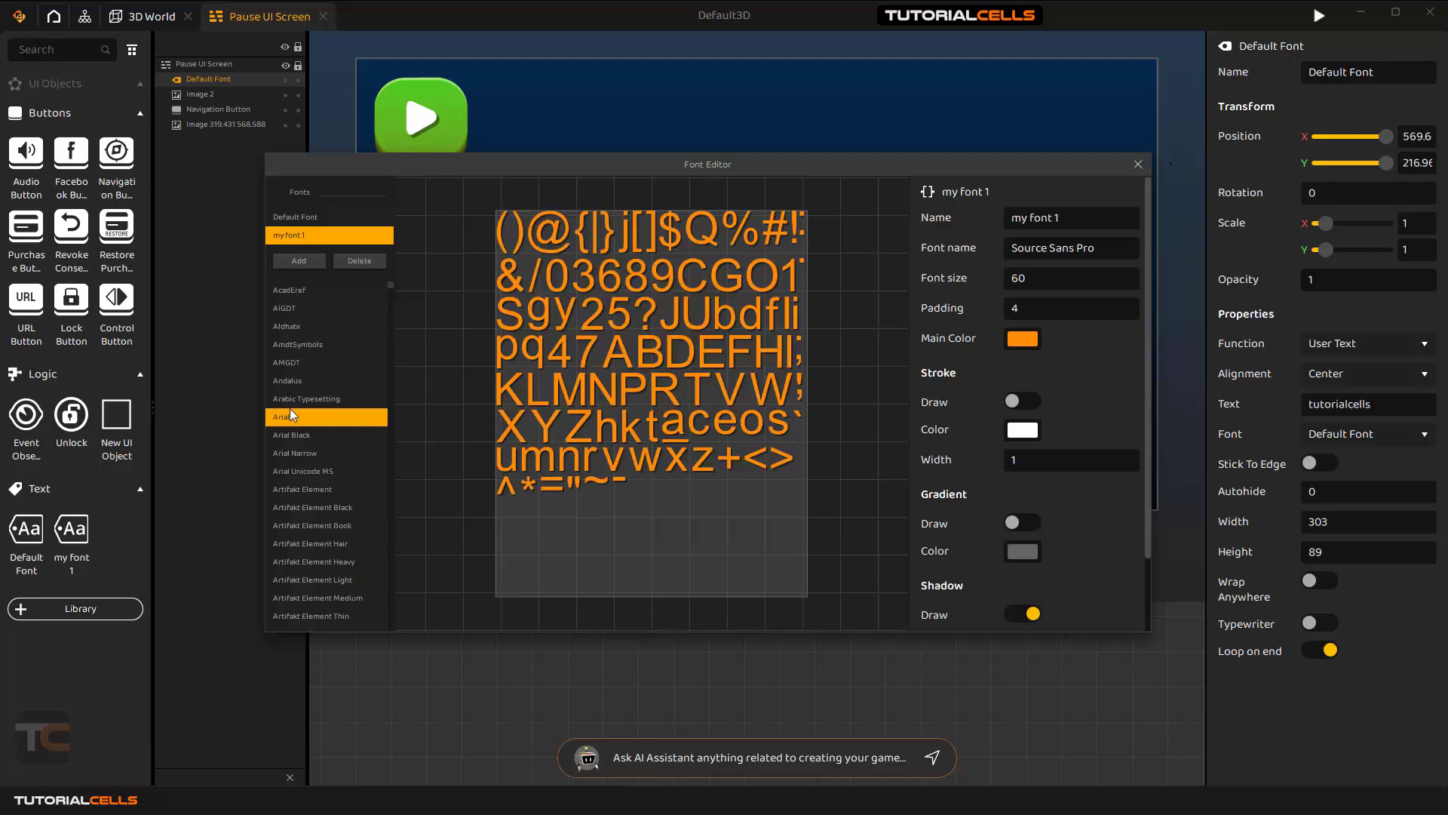
scroll(299, 510, "down", 3)
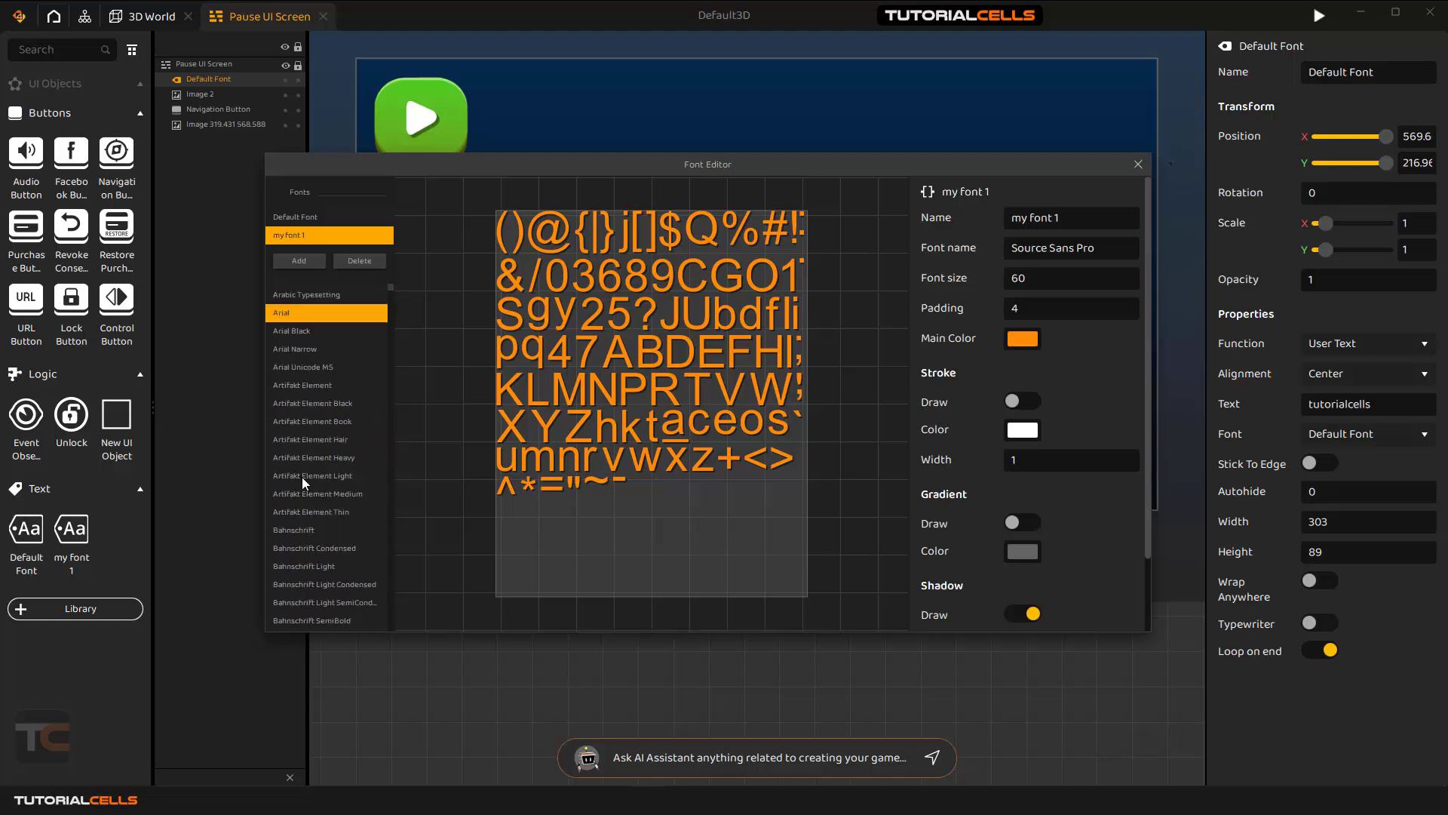
scroll(302, 477, "up", 3)
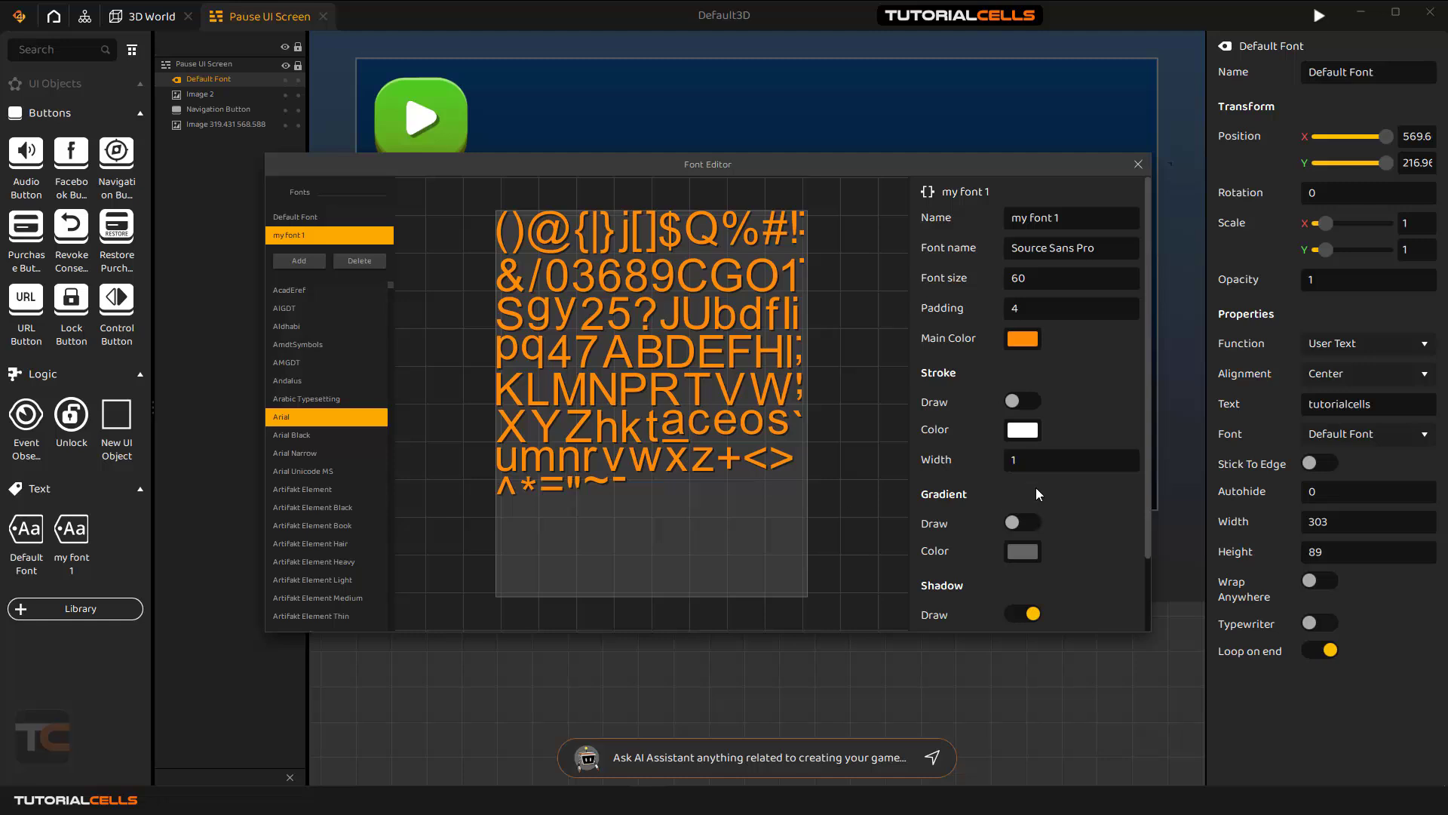
- Test the font's gradient, set its color to dark green (#1d6407), and leave gradient drawing turned off
left_click(1034, 460)
left_click(1015, 523)
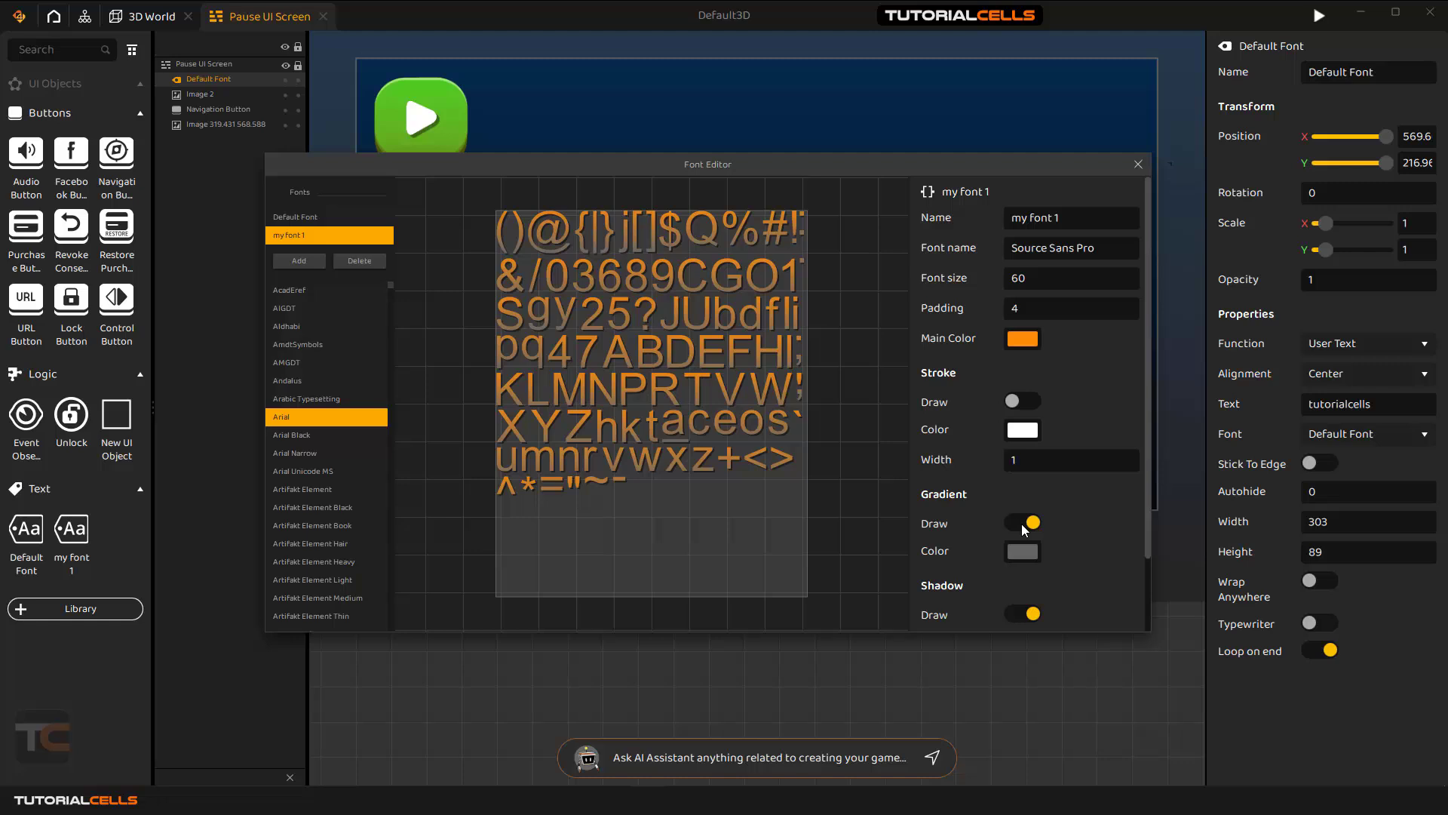
left_click(1021, 523)
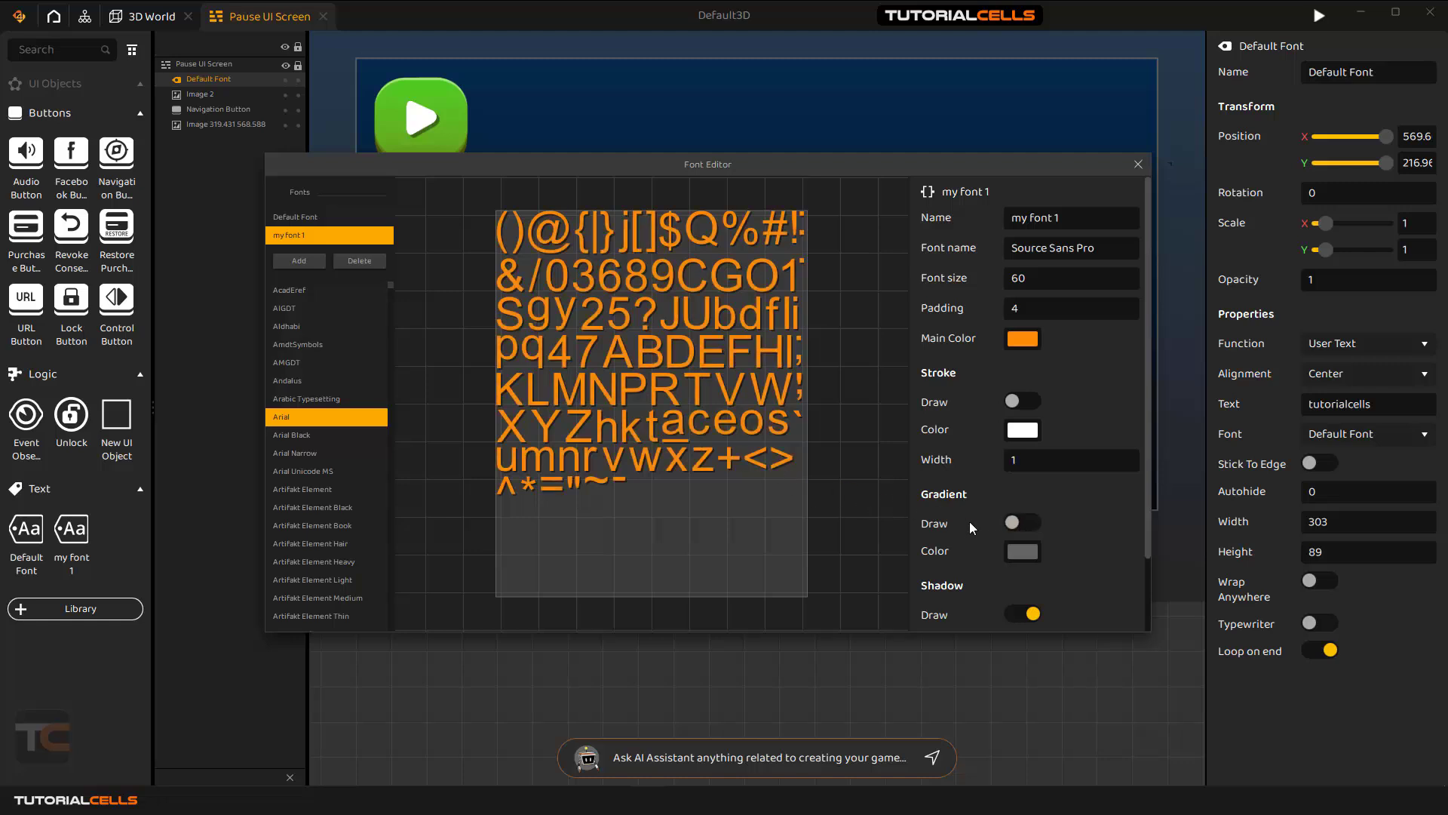
left_click(1016, 523)
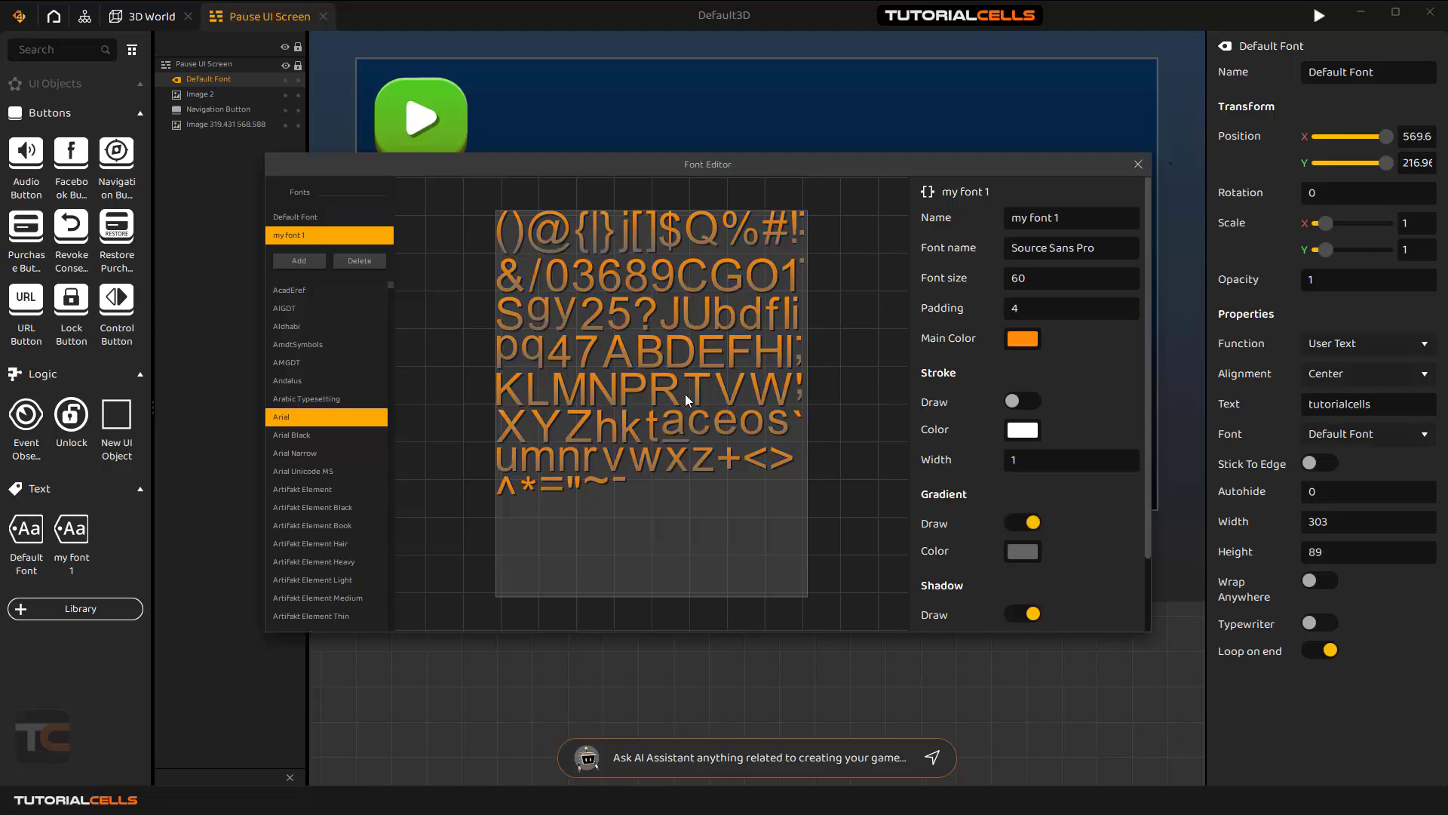
left_click(1022, 556)
left_click_drag(834, 327, 824, 246)
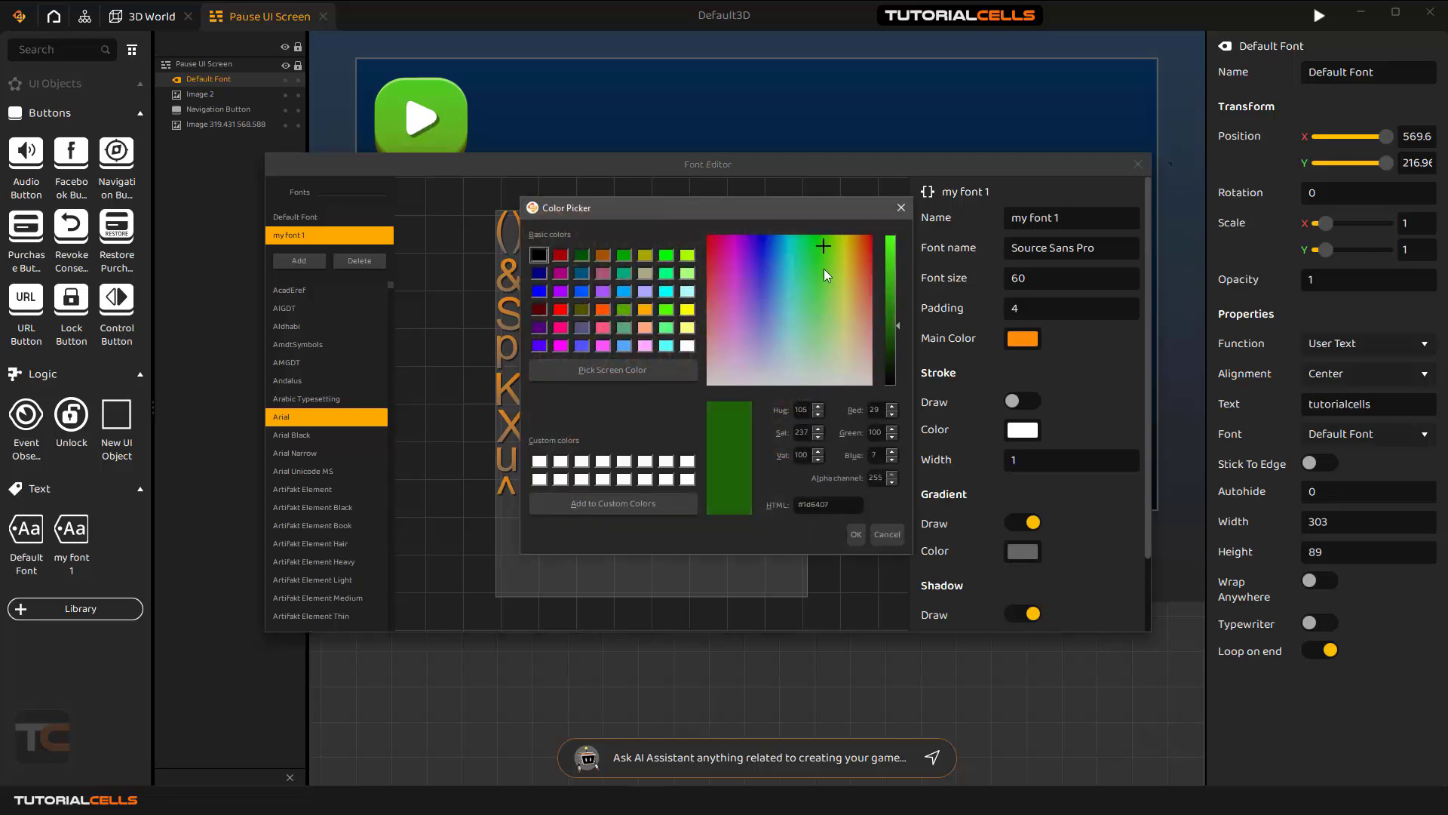
left_click(856, 536)
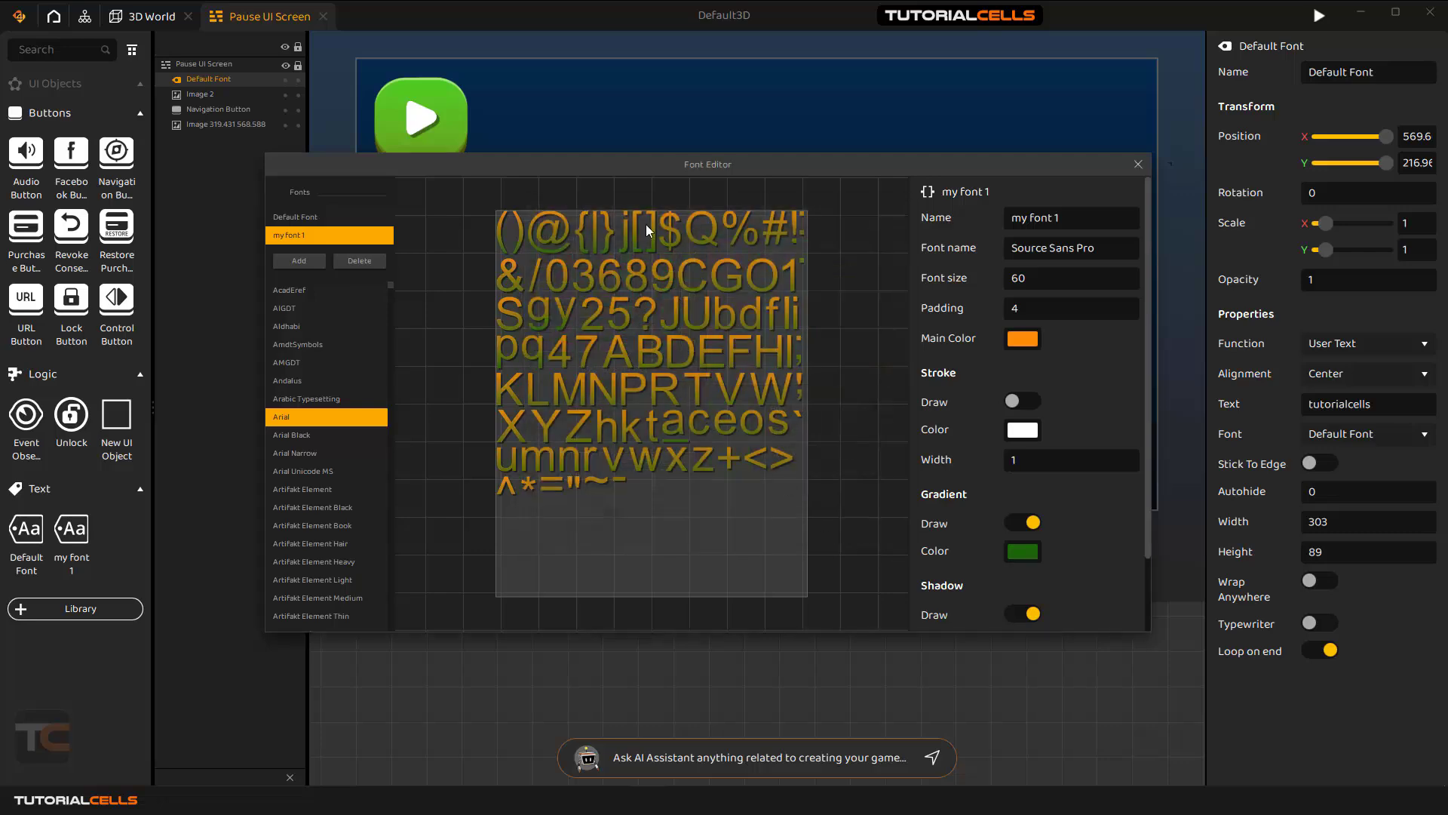
left_click(1026, 522)
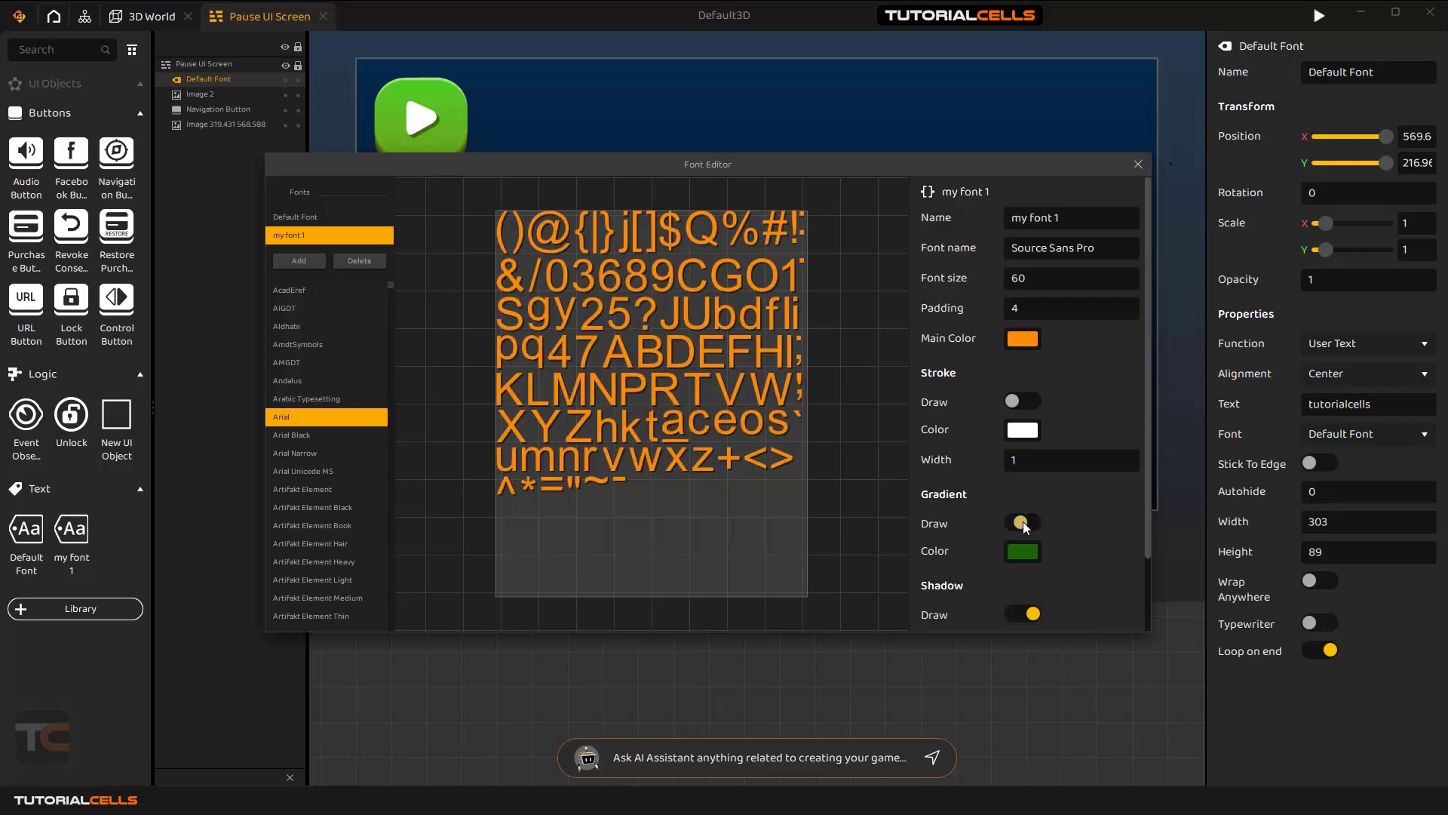
- Set the font's shadow offset to X 4 and Y 9, and close the Font Editor
scroll(984, 537, "down", 3)
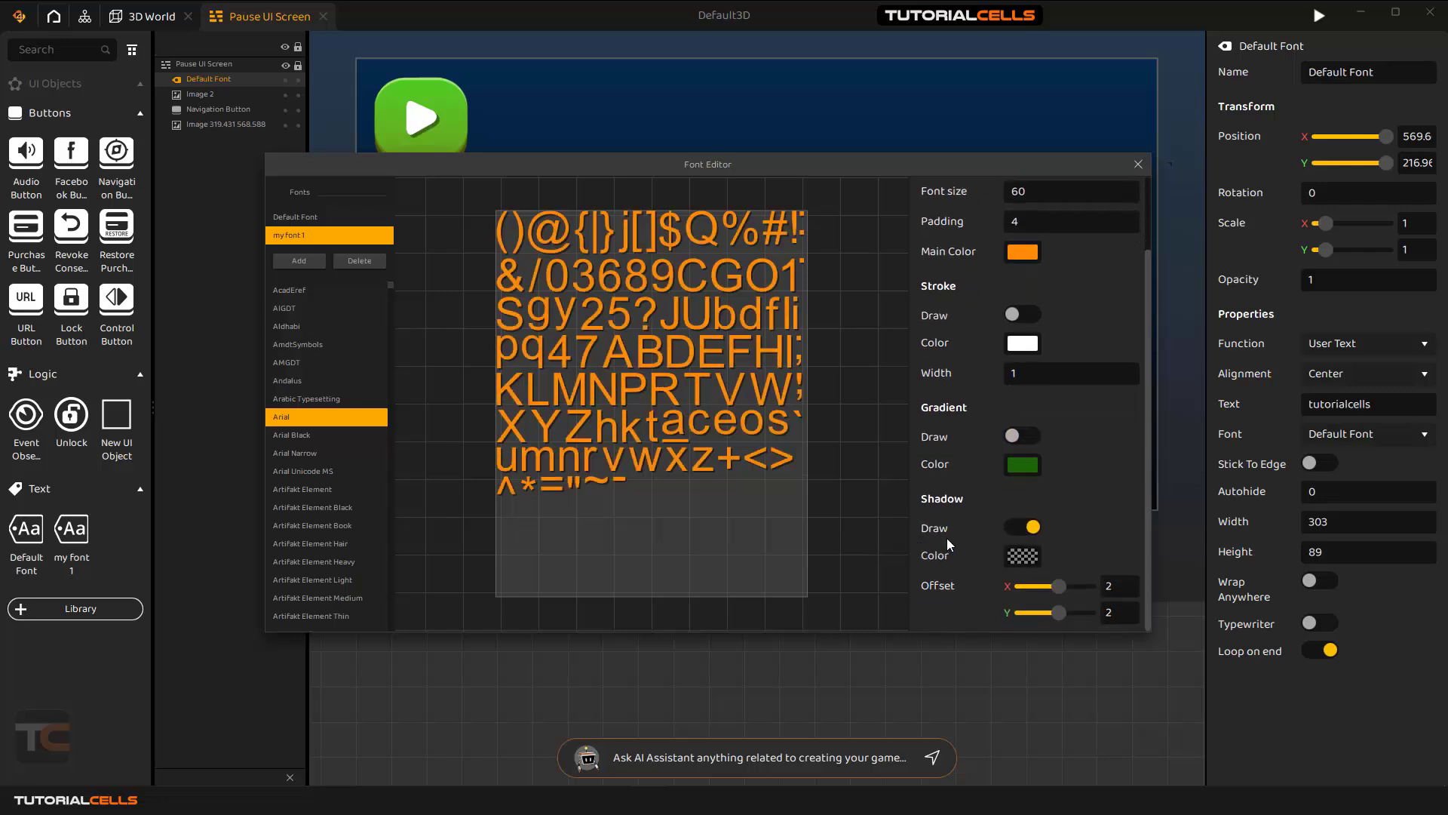
left_click(1012, 557)
left_click(902, 207)
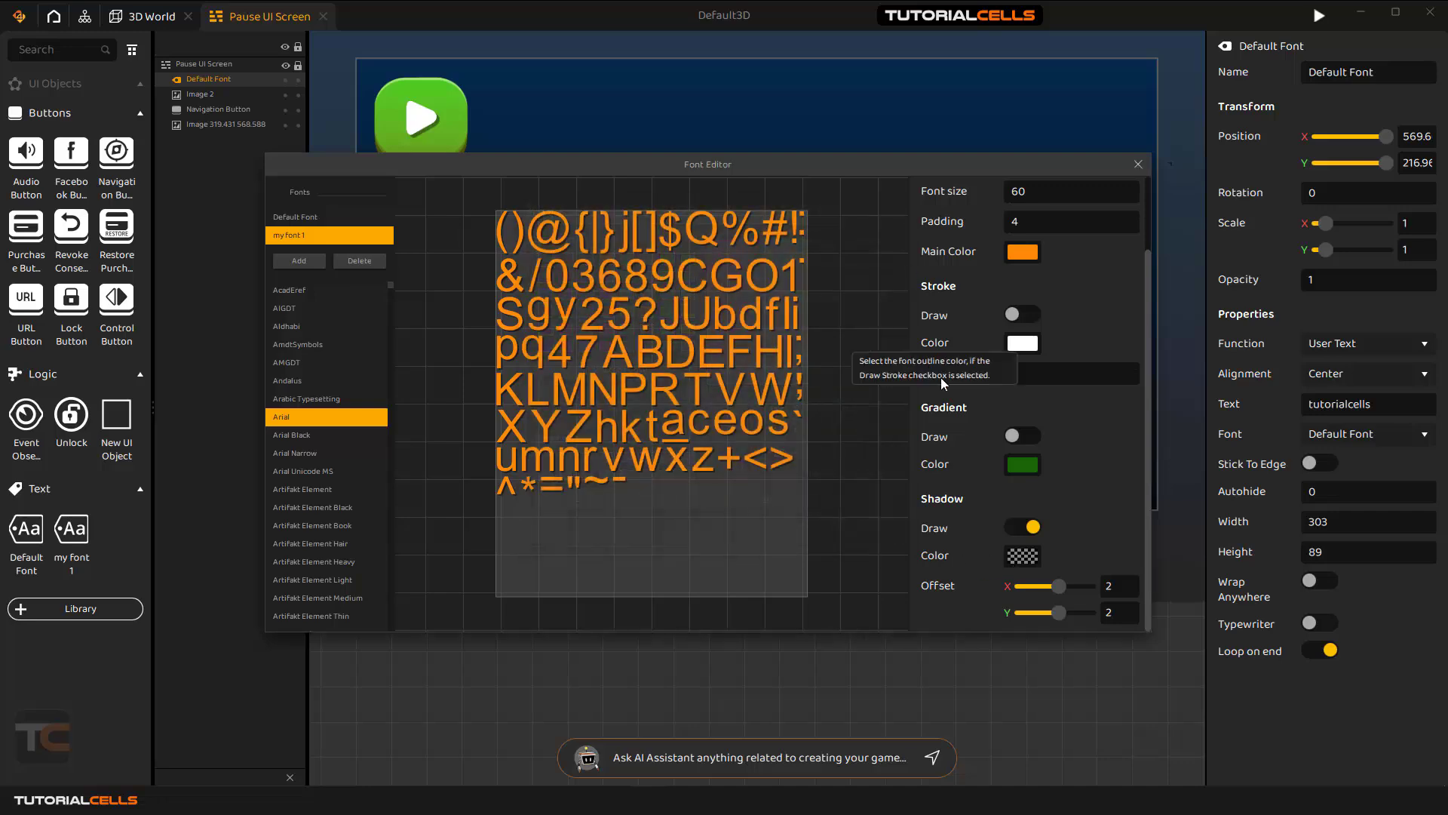
left_click(1055, 586)
left_click_drag(1064, 589, 1070, 612)
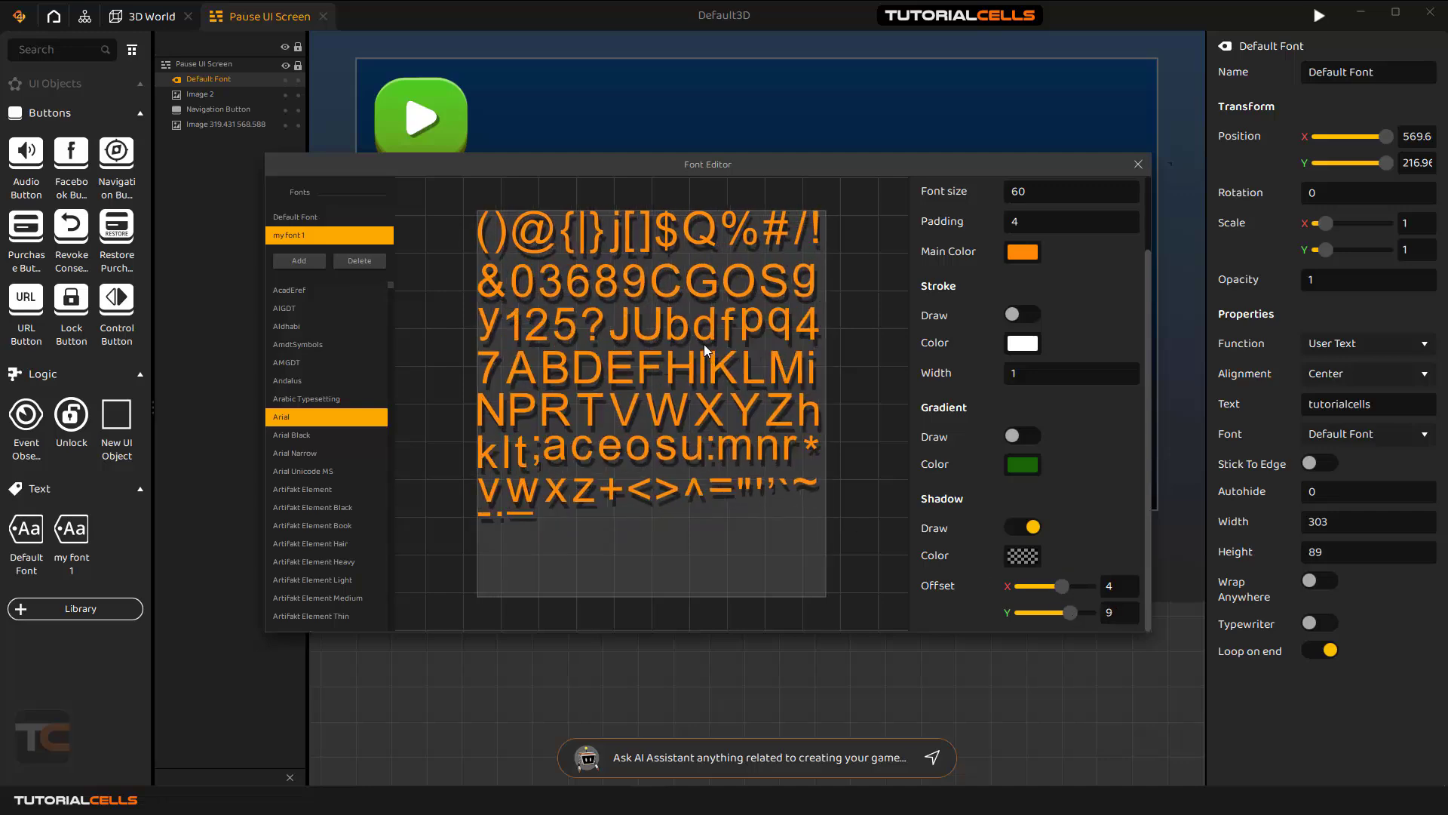
left_click(1139, 165)
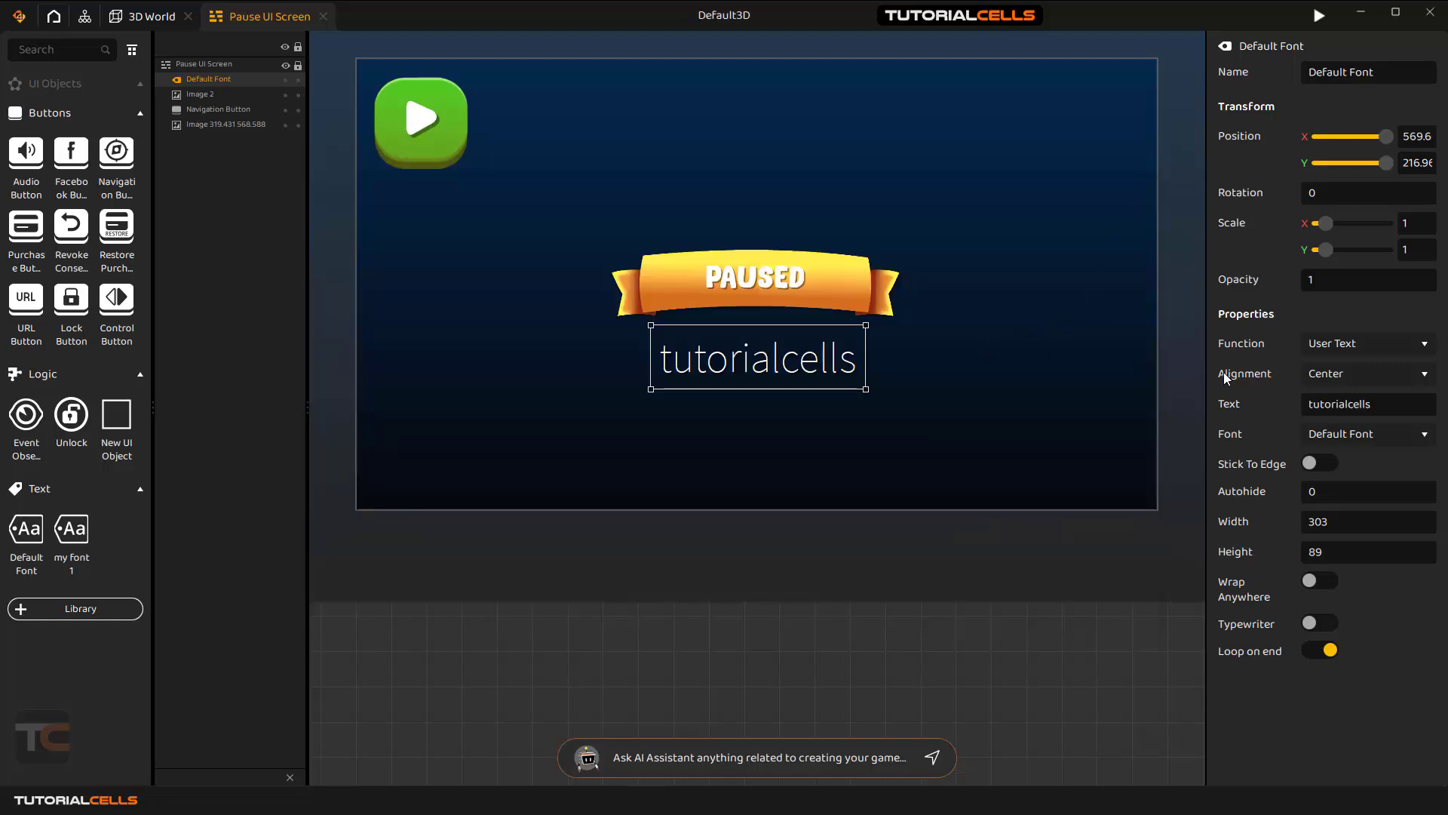
- Apply my font 1 to the tutorialcells text on the Pause UI Screen and enable its Typewriter effect
left_click(1342, 433)
left_click(1338, 492)
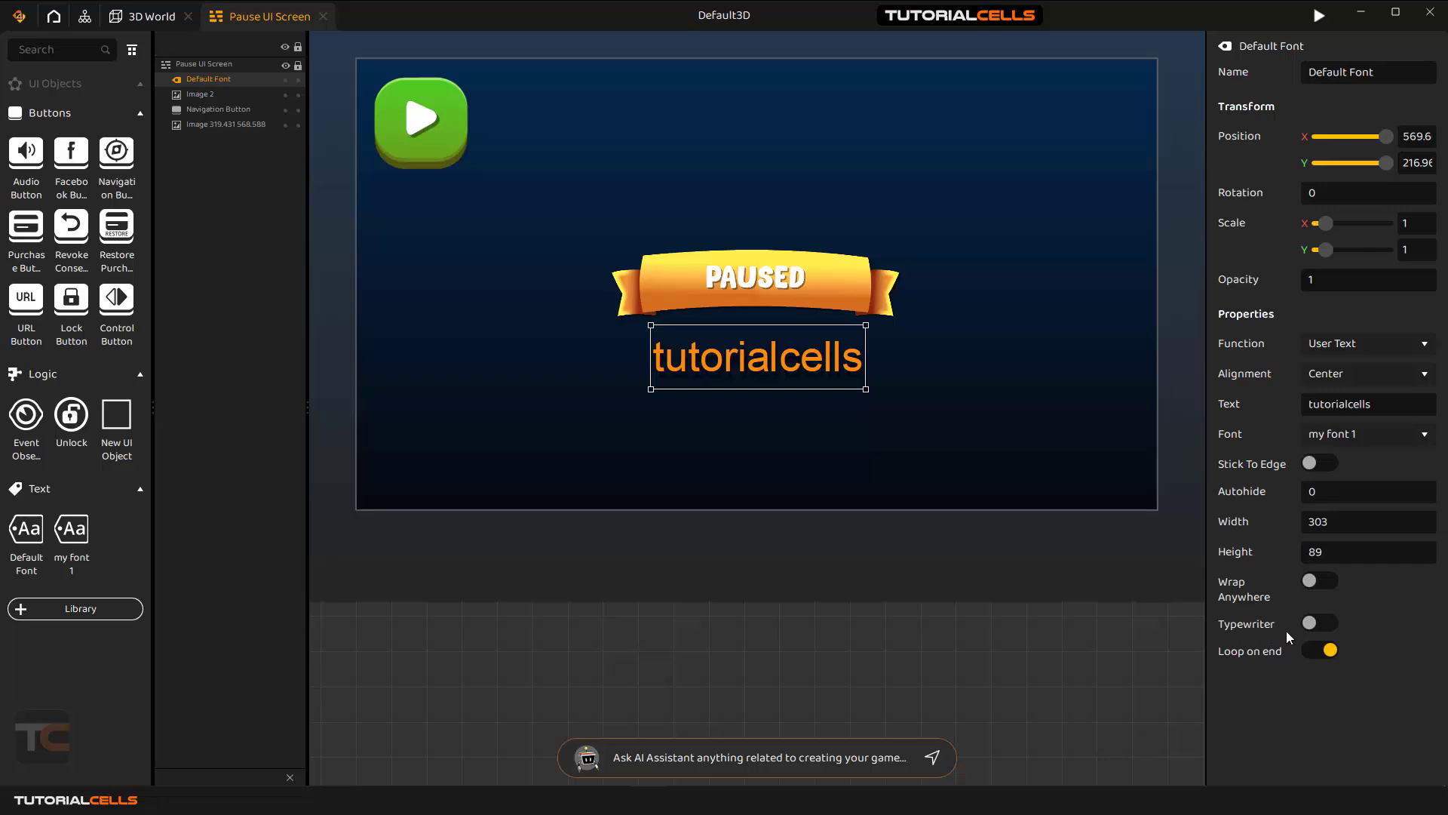
left_click(1312, 625)
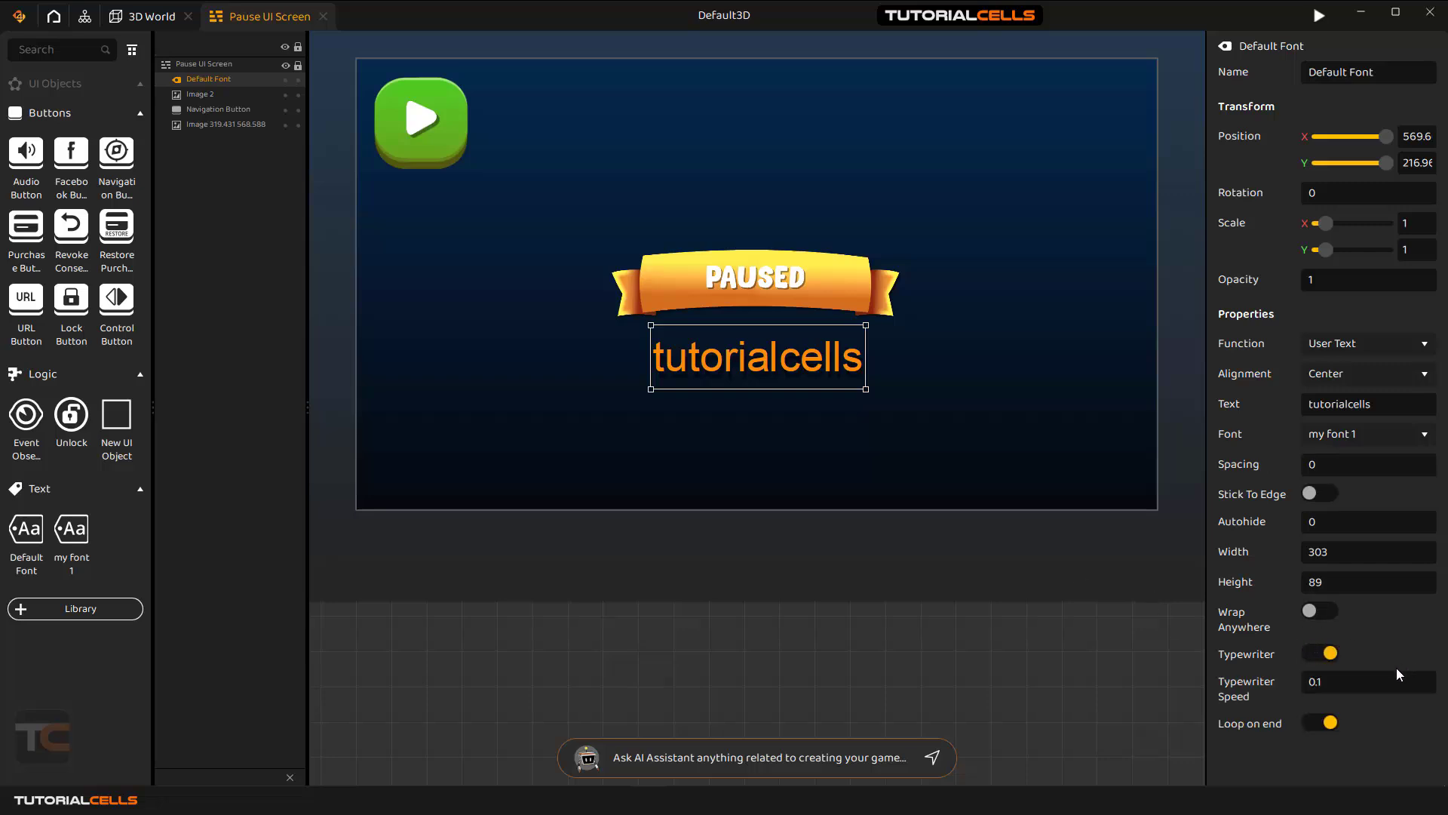
- Preview the game and pause it repeatedly to watch the typewriter effect on the pause screen text
left_click(1320, 15)
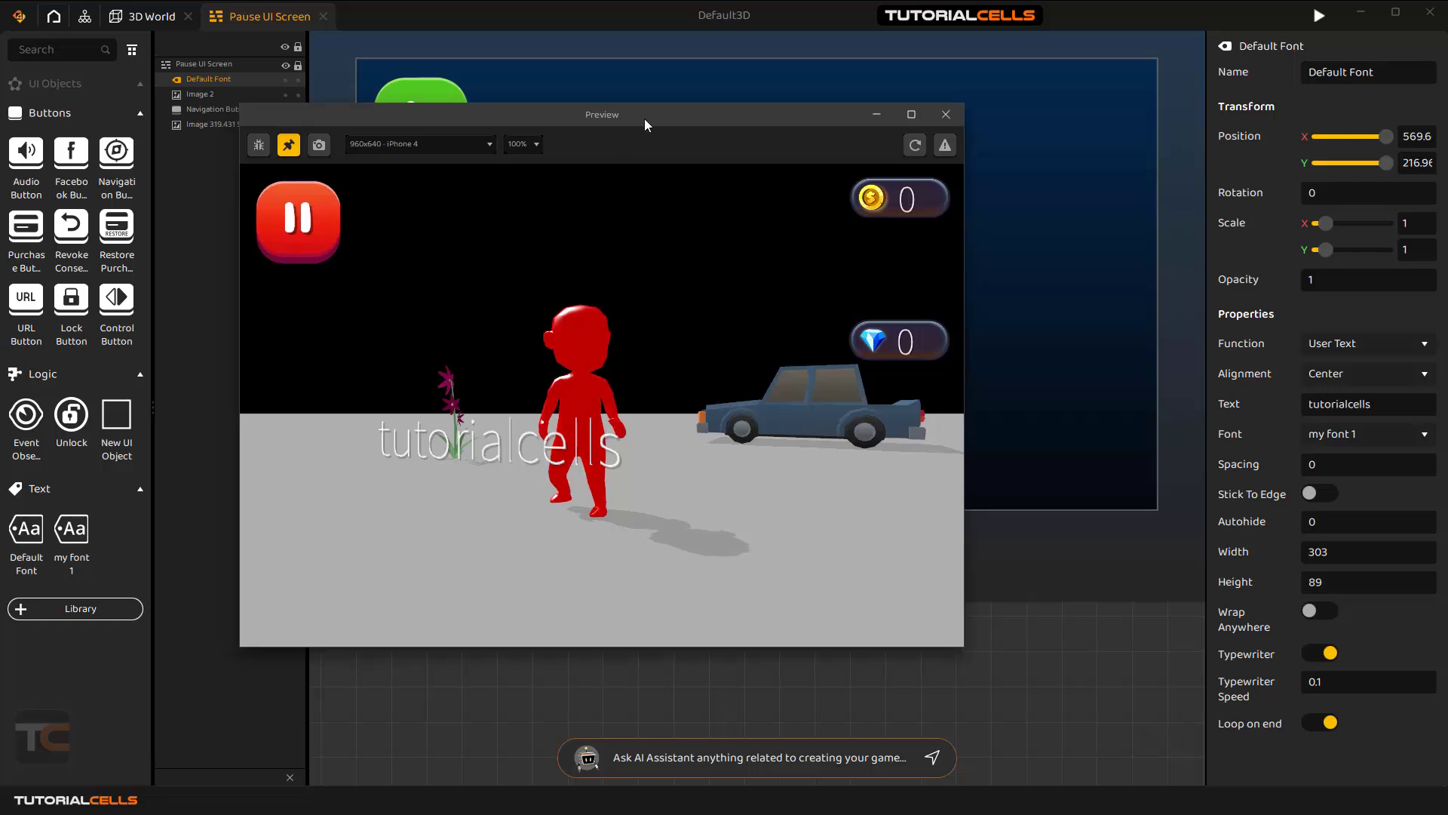
left_click_drag(644, 120, 772, 151)
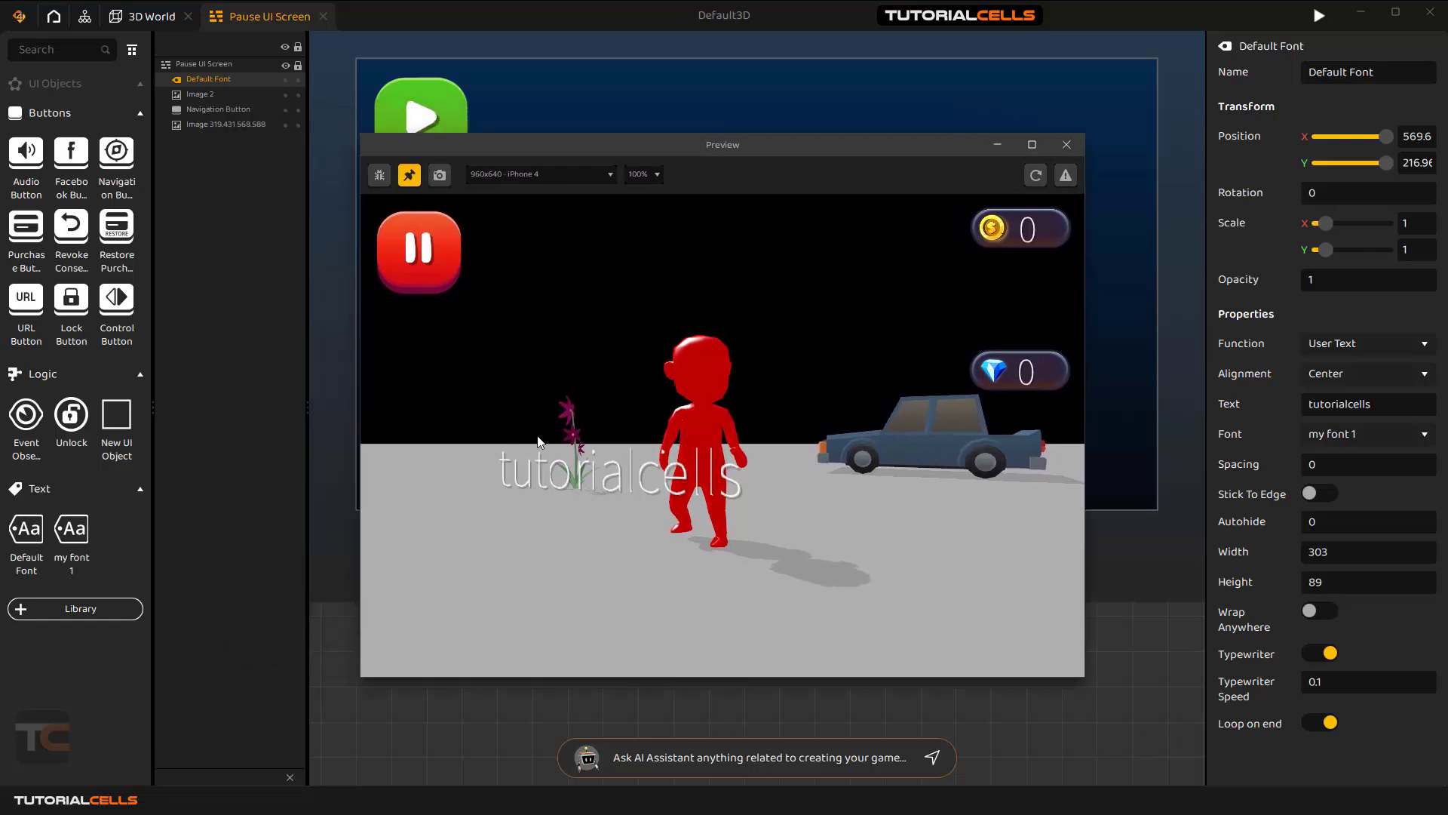
left_click(419, 252)
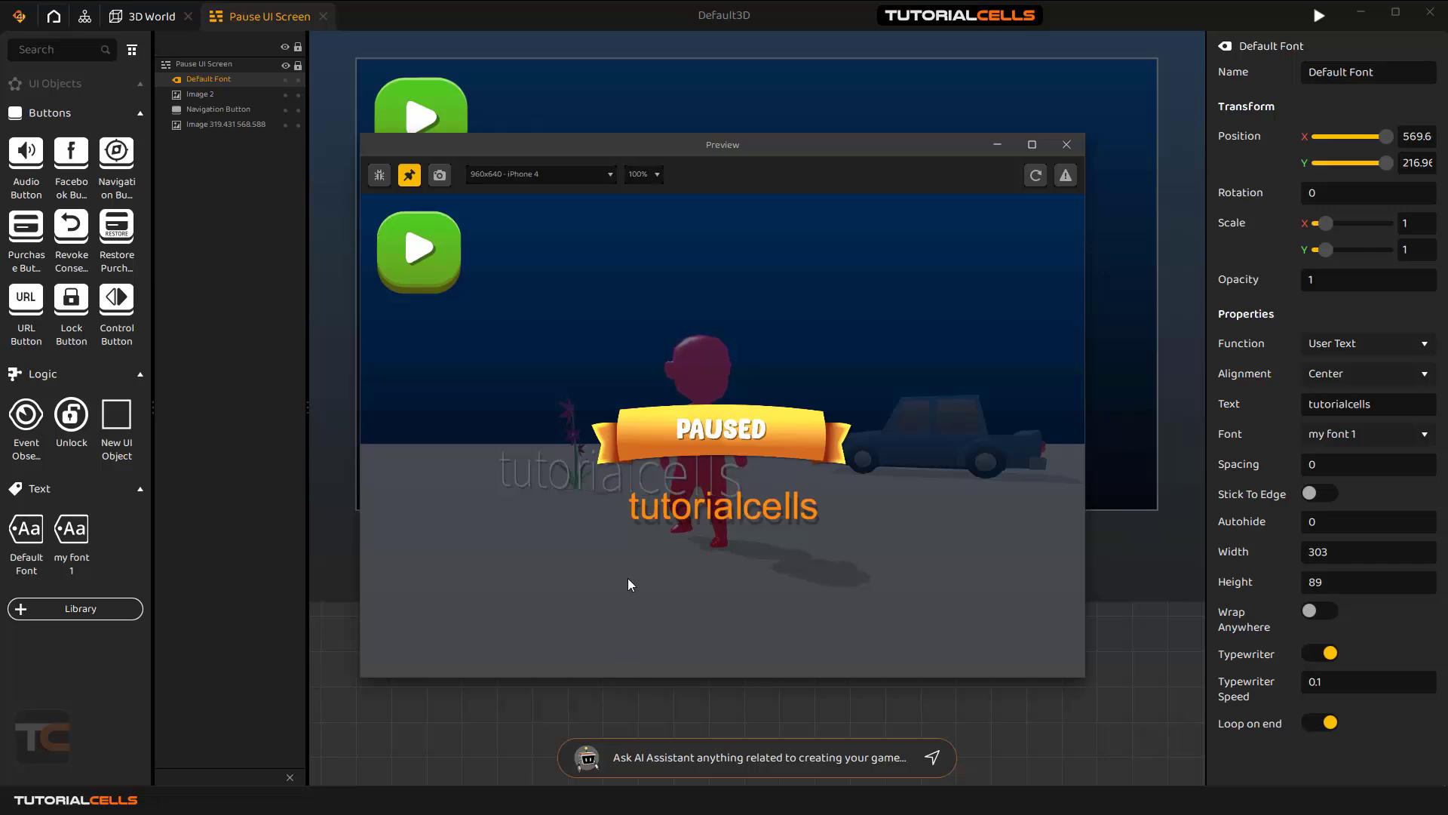
left_click(433, 234)
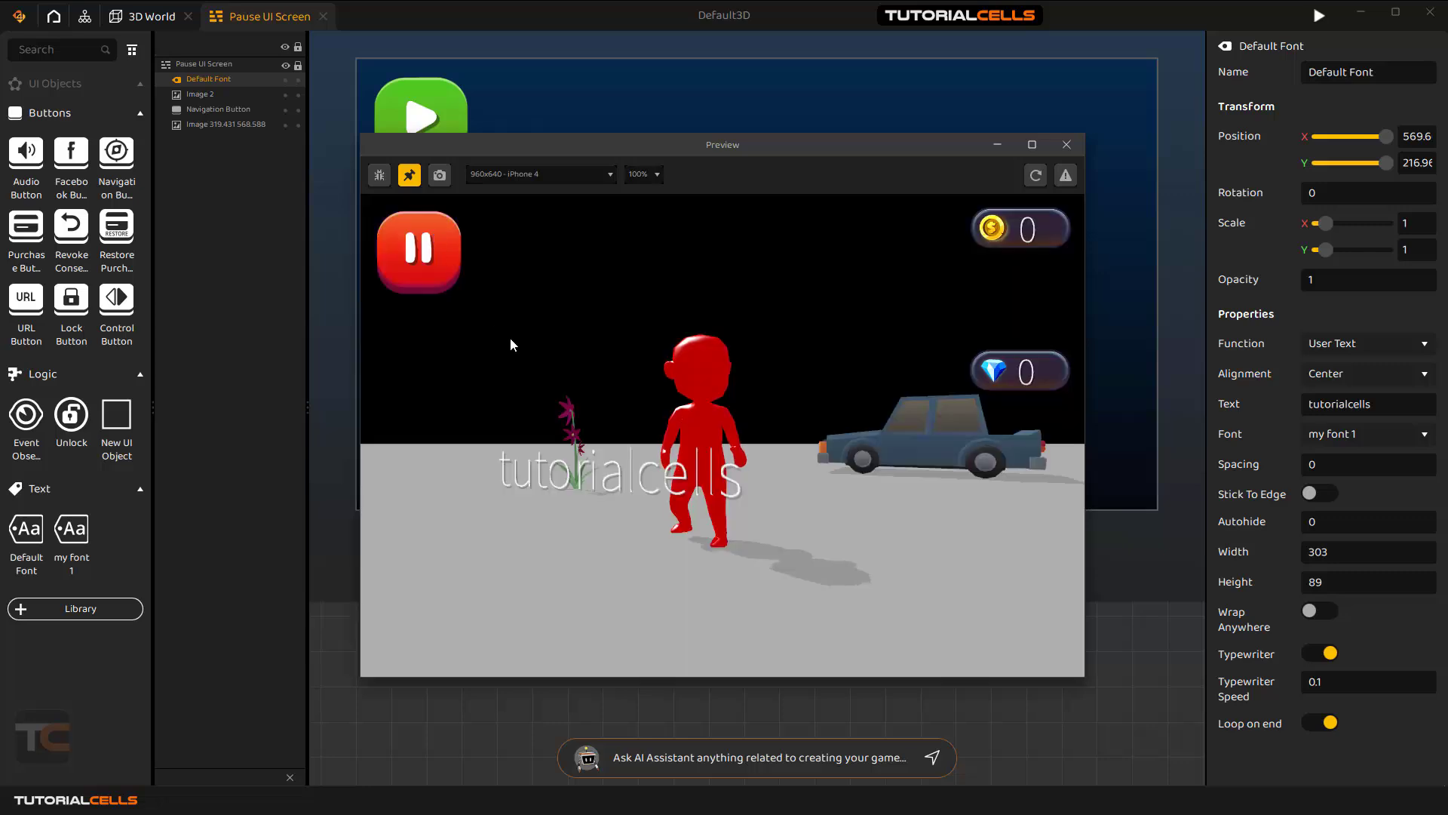
left_click(436, 267)
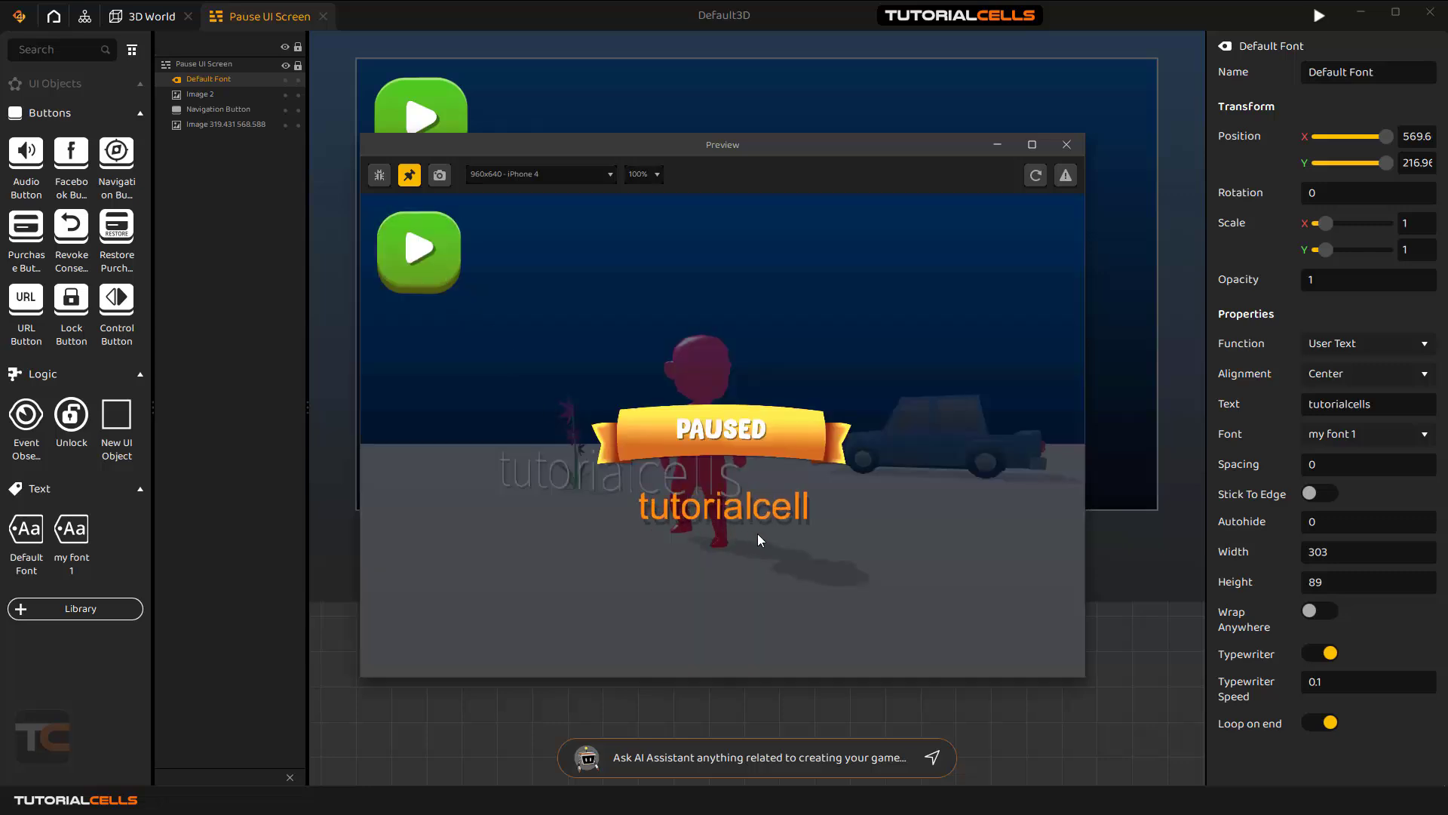
left_click(1067, 144)
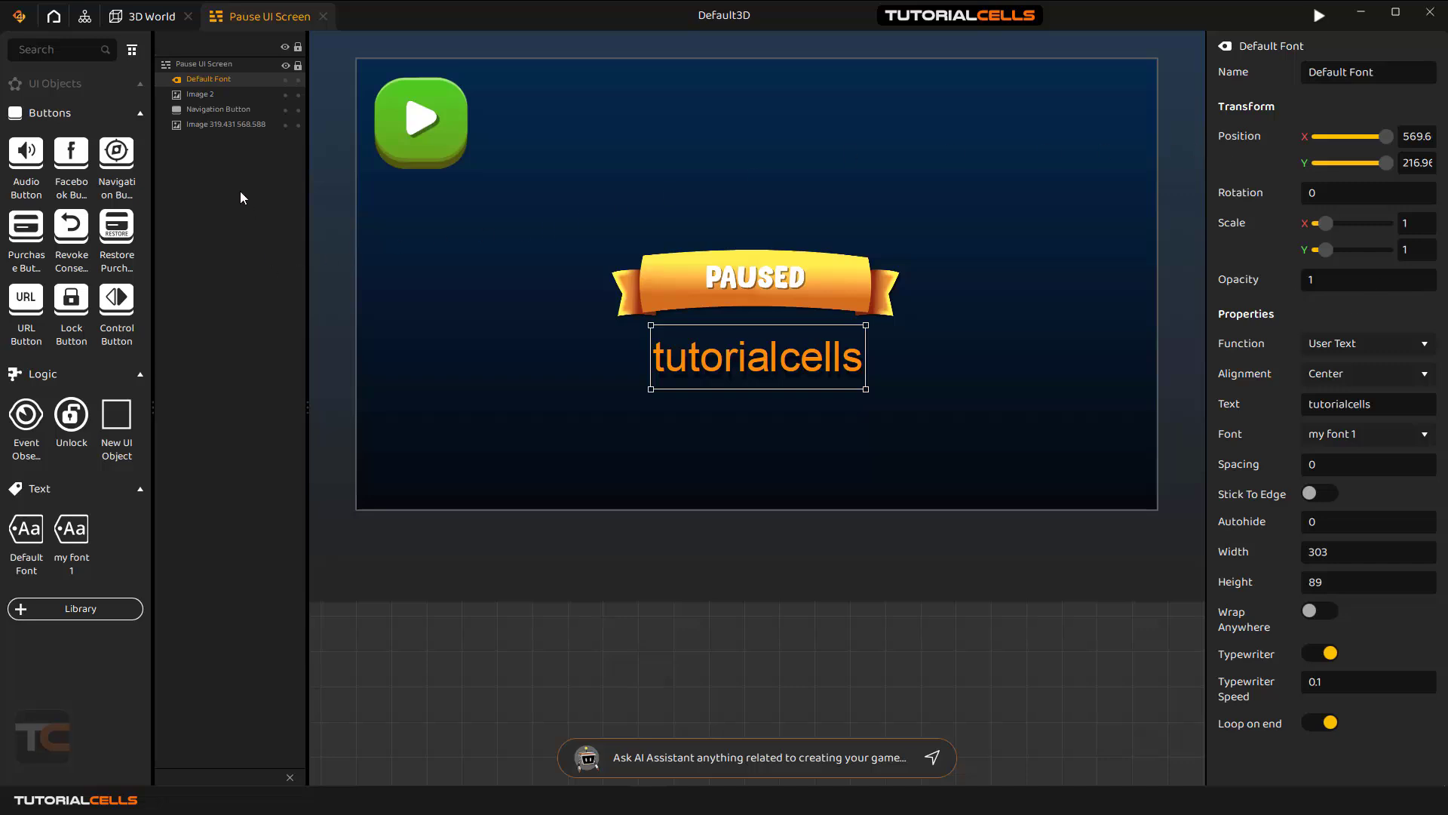
- Review the typeface, color, stroke, gradient and shadow settings of my font 1 in the Font Editor, and check the text's font options
left_click(18, 15)
mouse_move(49, 210)
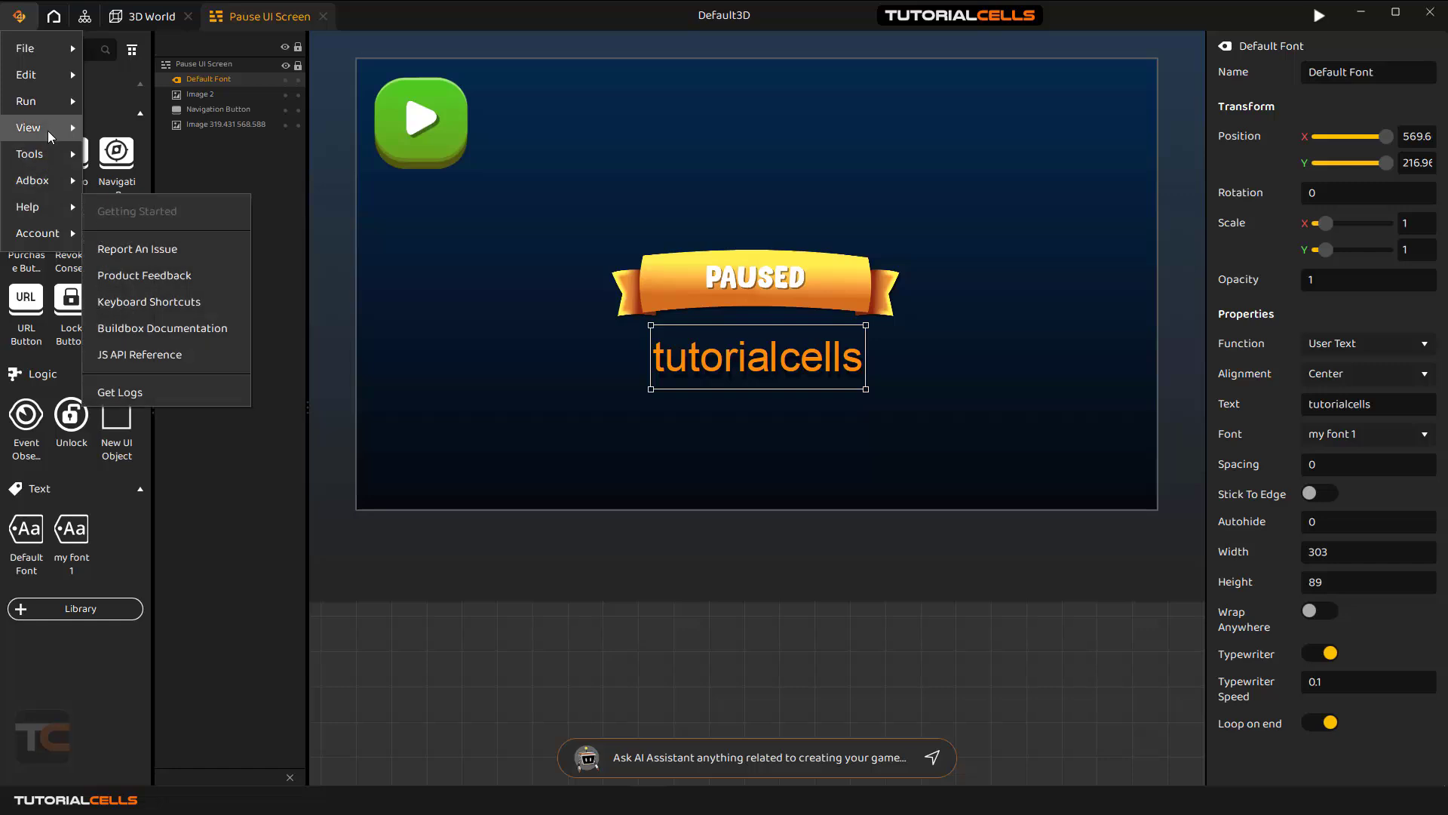
mouse_move(47, 154)
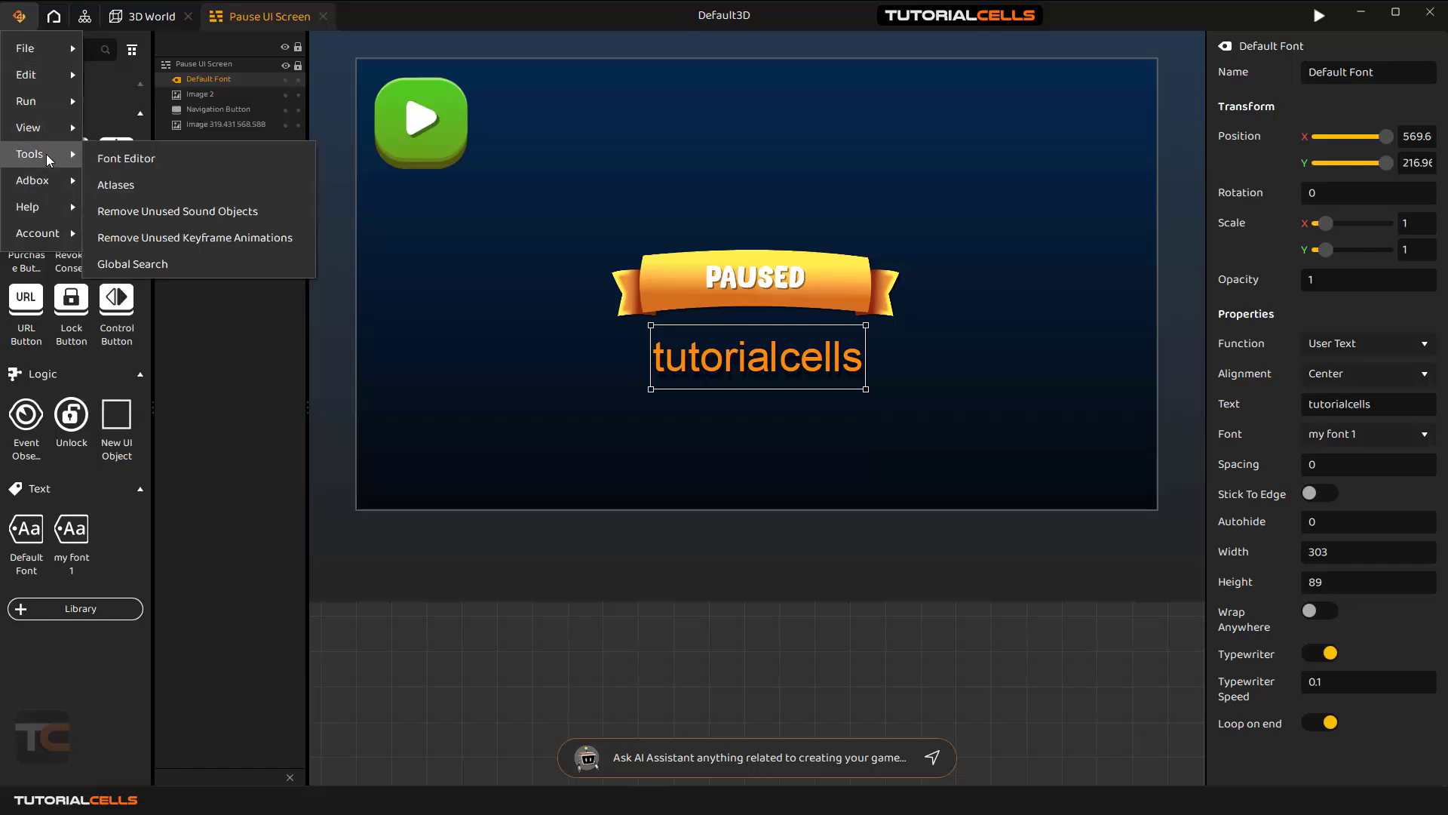
left_click(112, 159)
left_click_drag(731, 173, 745, 171)
left_click(295, 236)
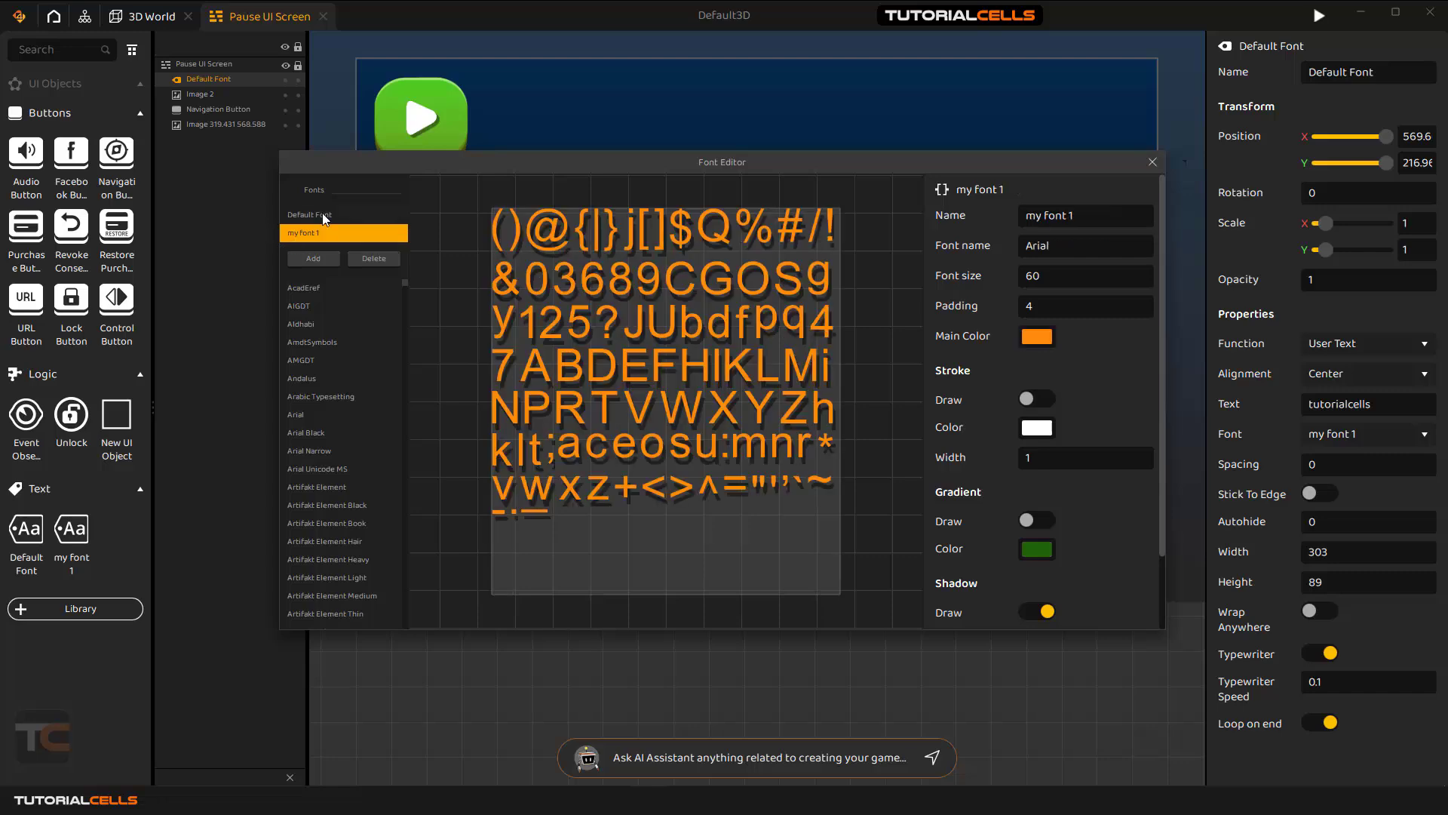
left_click(323, 215)
left_click(323, 232)
scroll(326, 445, "down", 3)
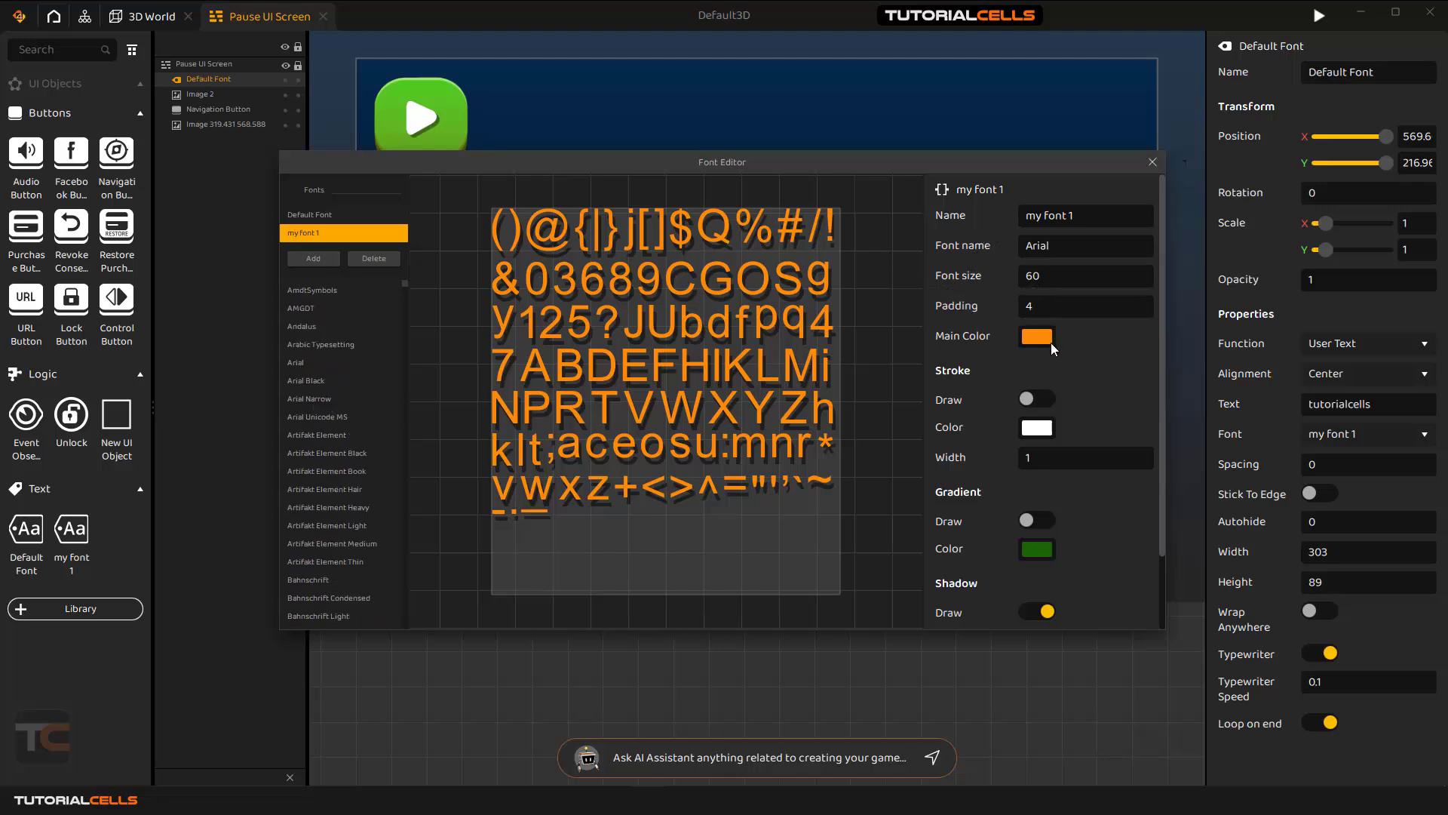
scroll(1053, 351, "down", 2)
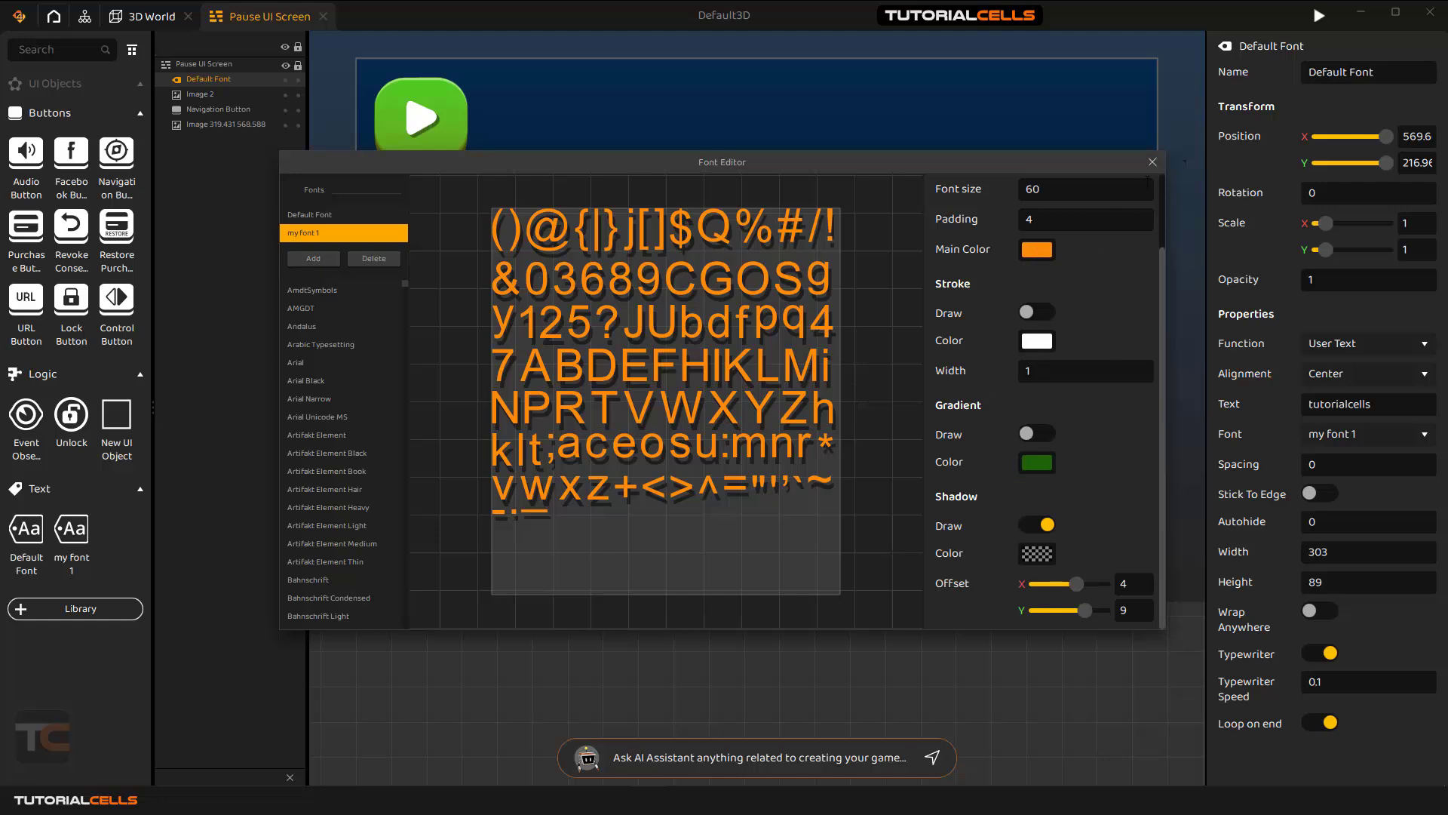
left_click(1152, 161)
left_click(1359, 435)
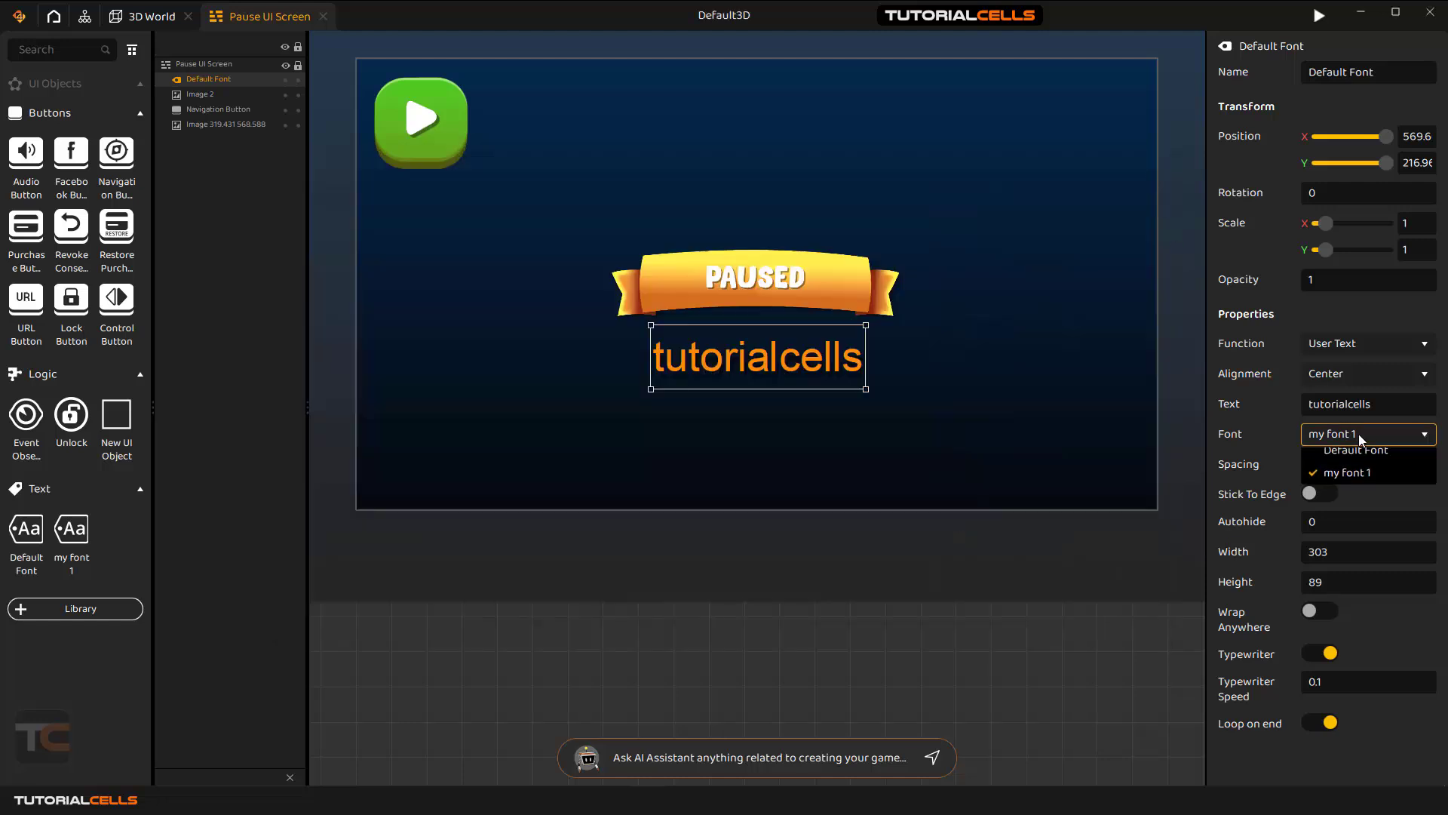
left_click(1359, 433)
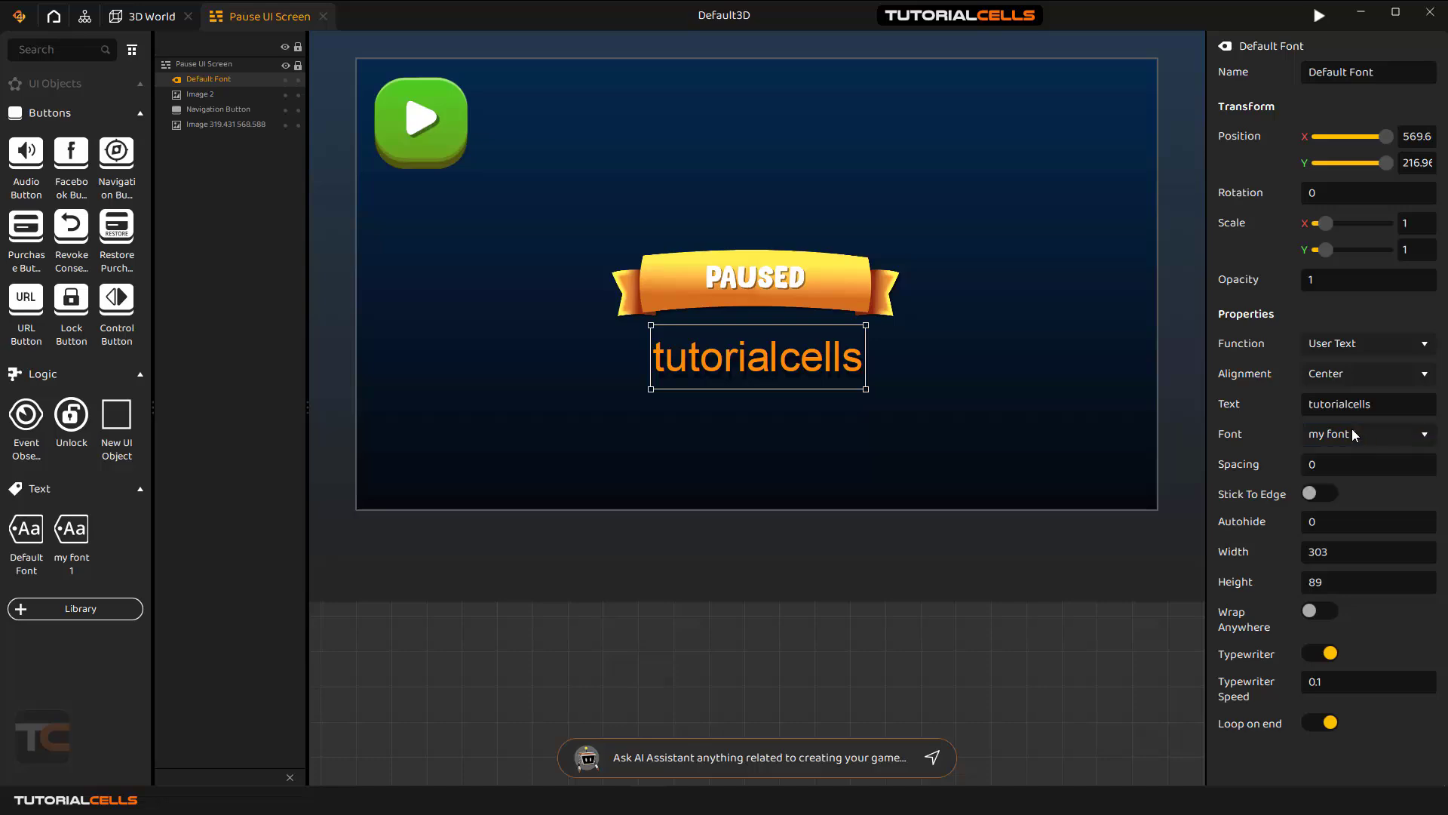